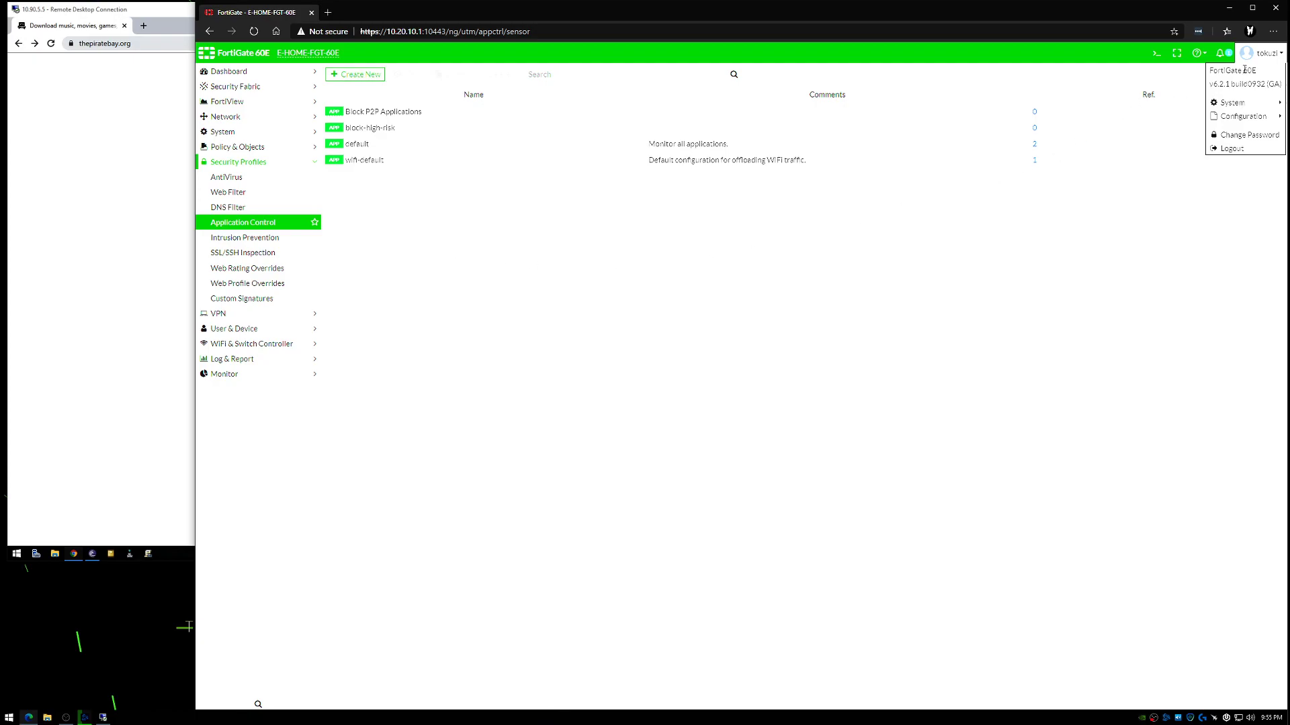
Open the IPv4 policy list and check the security profiles applied to the SRV-LAN -> CC-WAN policy.
{"action": "left_click", "coordinate": [1267, 56]}
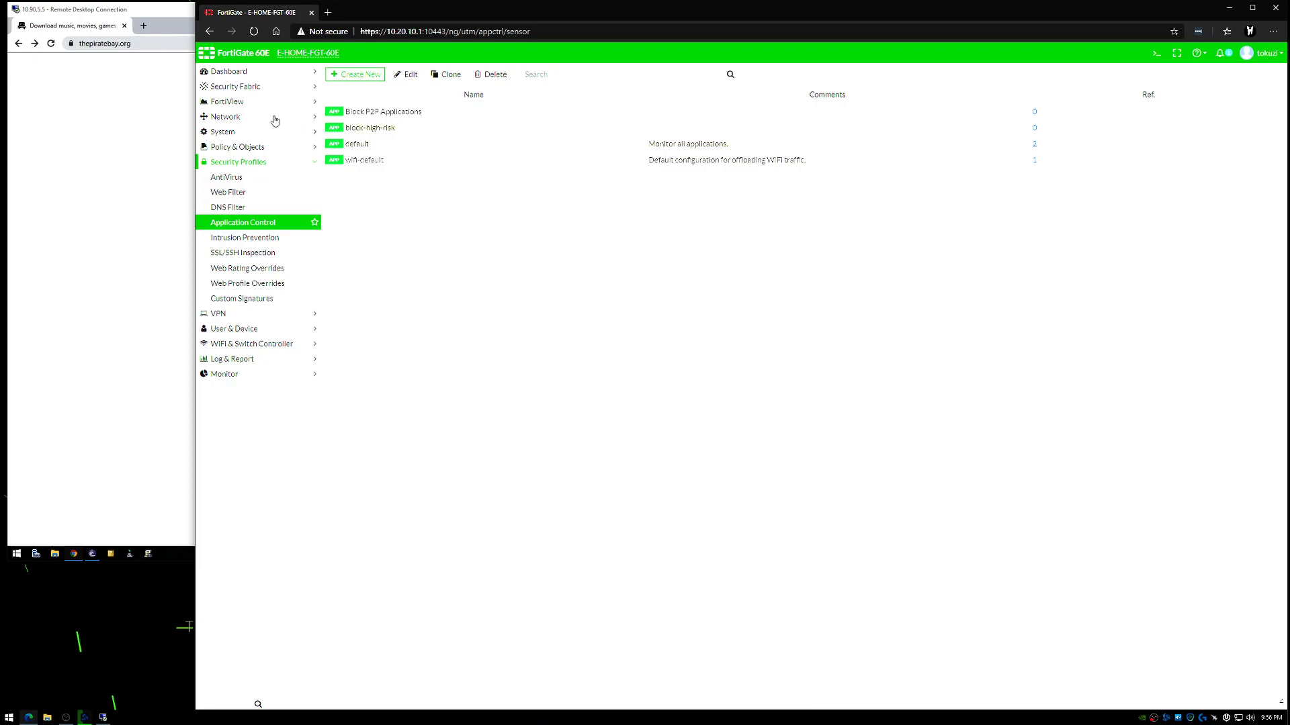
{"action": "left_click", "coordinate": [274, 146]}
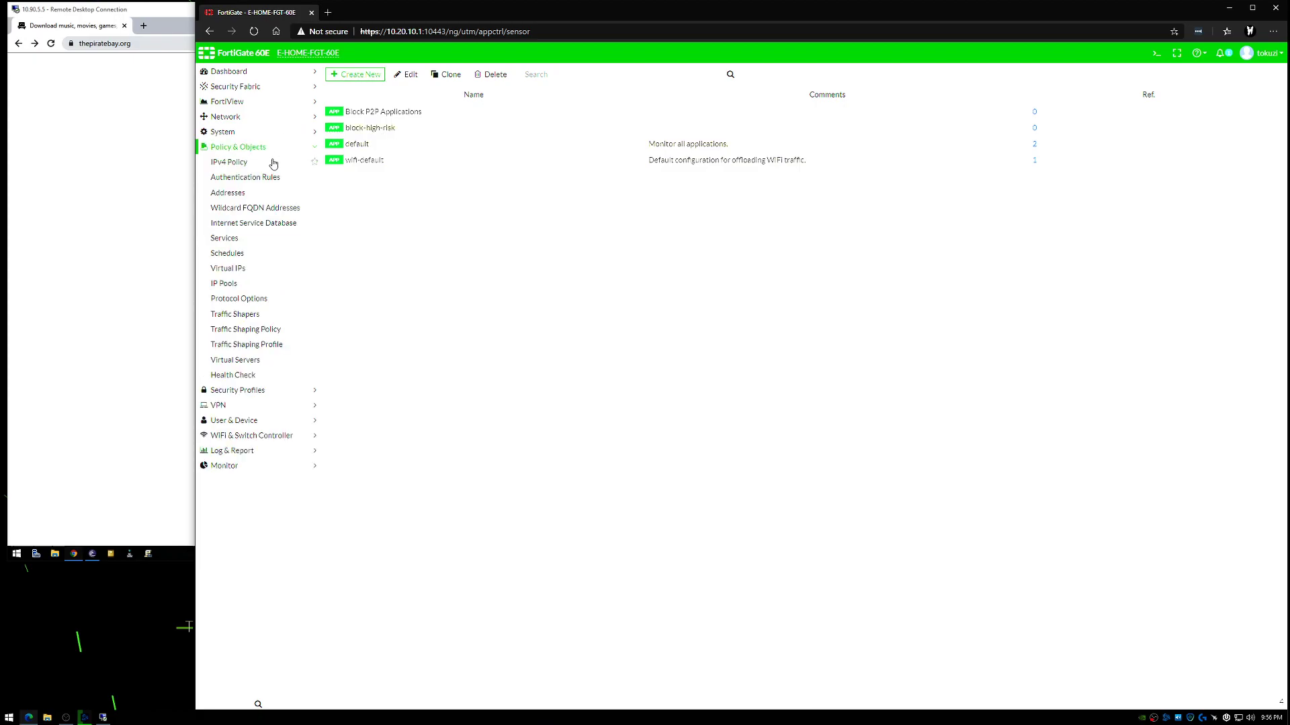
{"action": "left_click", "coordinate": [274, 164]}
{"action": "left_click", "coordinate": [546, 161]}
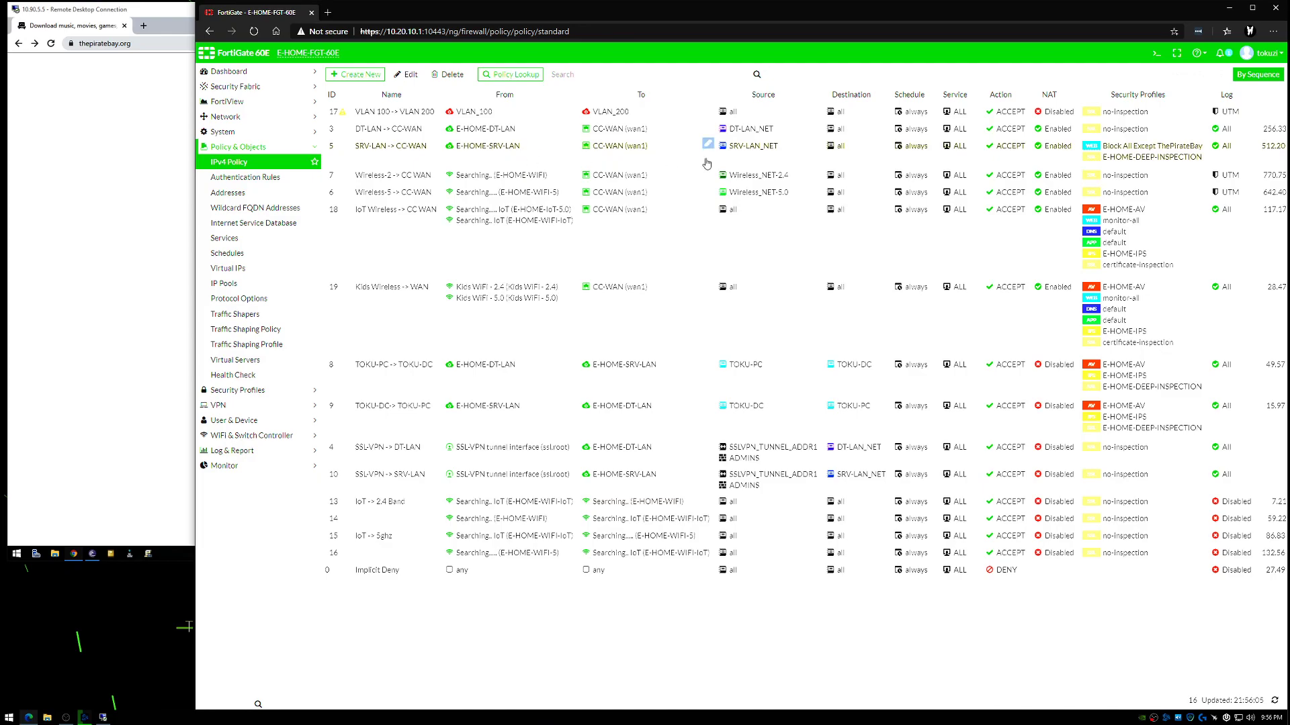
{"action": "mouse_move", "coordinate": [1154, 162]}
On the remote desktop, search The Pirate Bay for "movie" and start the Deadwood The Movie (2019) [WEBRip] [1080p] torrent in BitTorrent.
{"action": "left_click", "coordinate": [132, 155]}
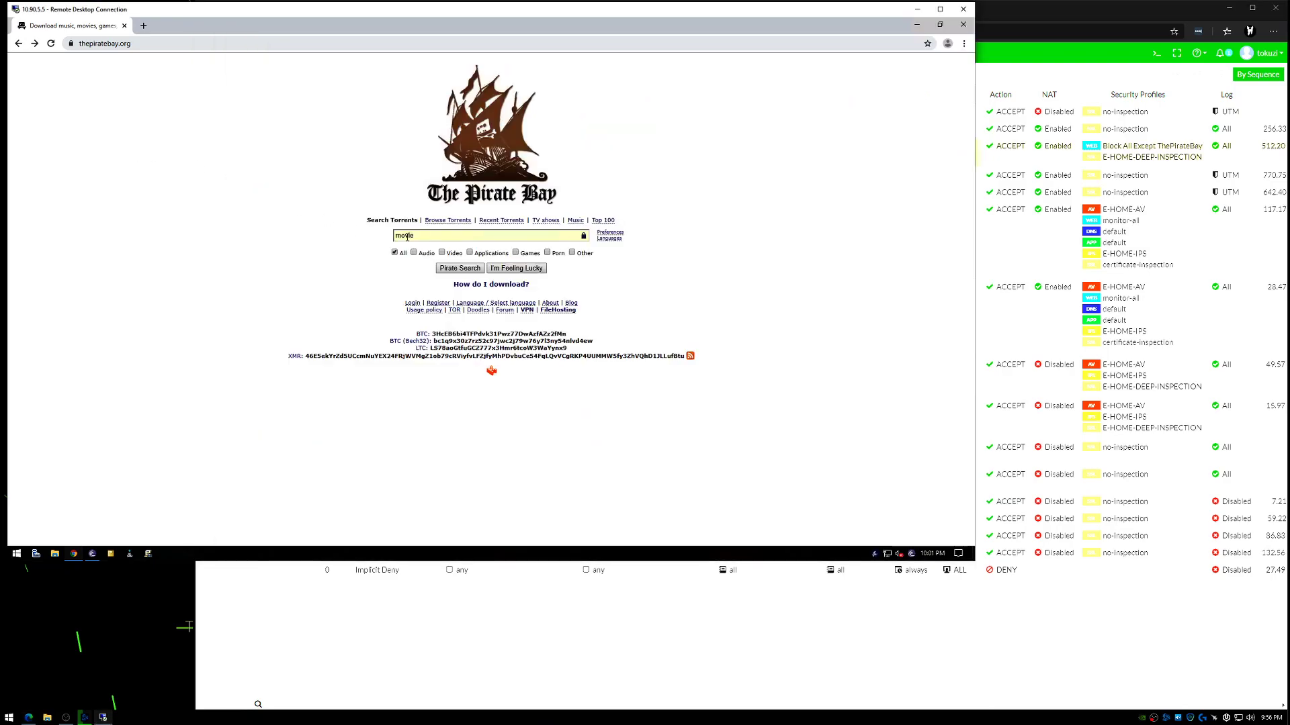
{"action": "left_click", "coordinate": [460, 268]}
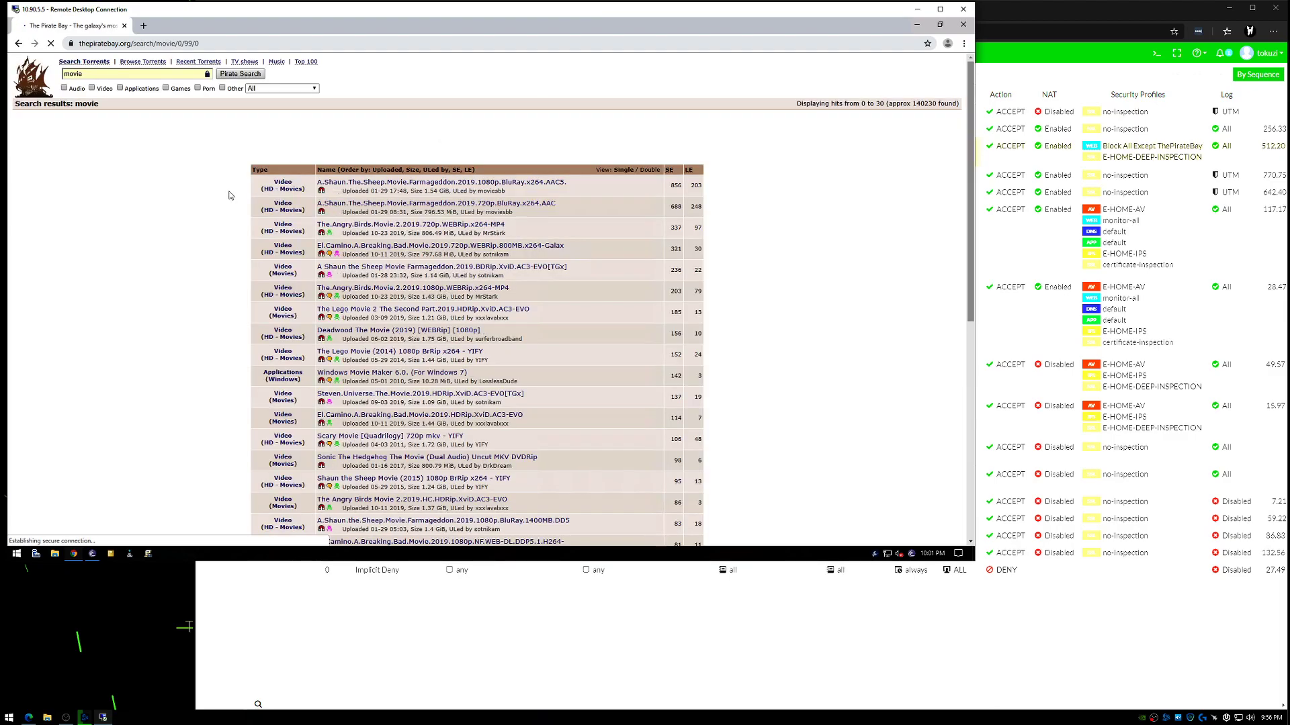
{"action": "left_click", "coordinate": [398, 334]}
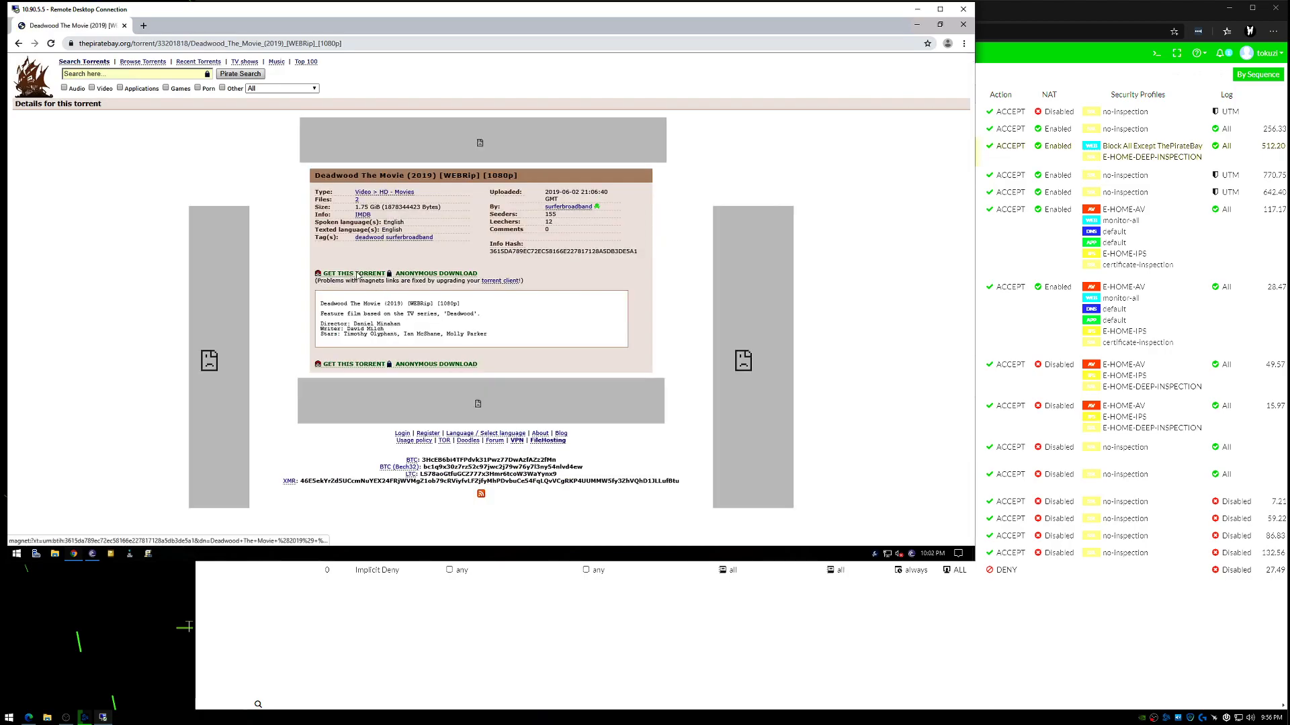
{"action": "left_click", "coordinate": [355, 274]}
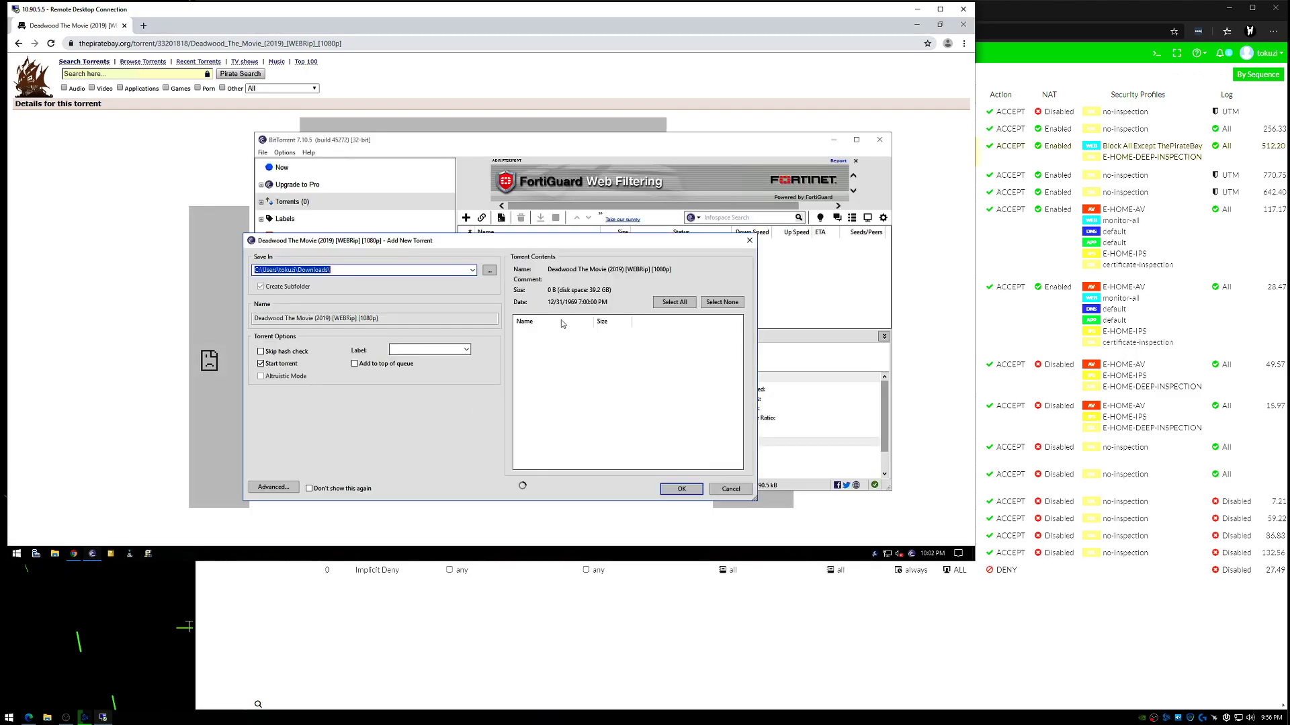
{"action": "left_click", "coordinate": [684, 490]}
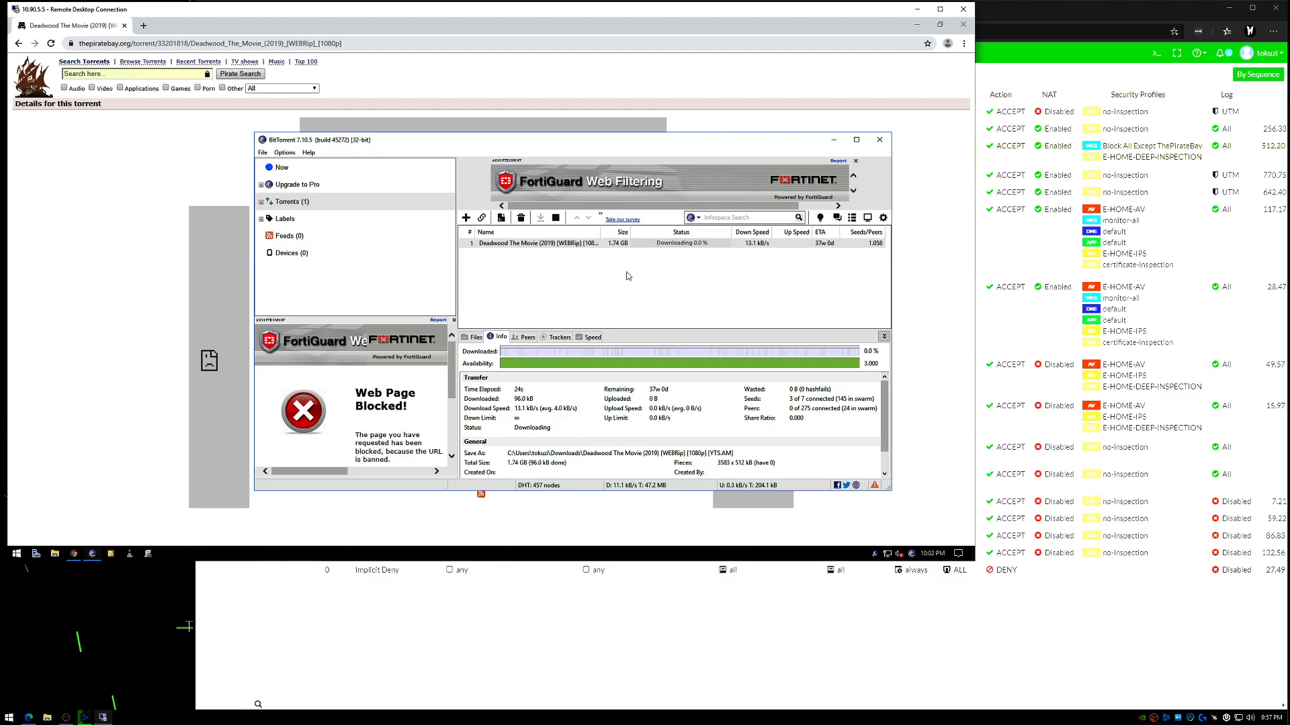
Remove the Deadwood torrent from BitTorrent, minimize the client and return to The Pirate Bay's home page.
{"action": "right_click", "coordinate": [628, 244]}
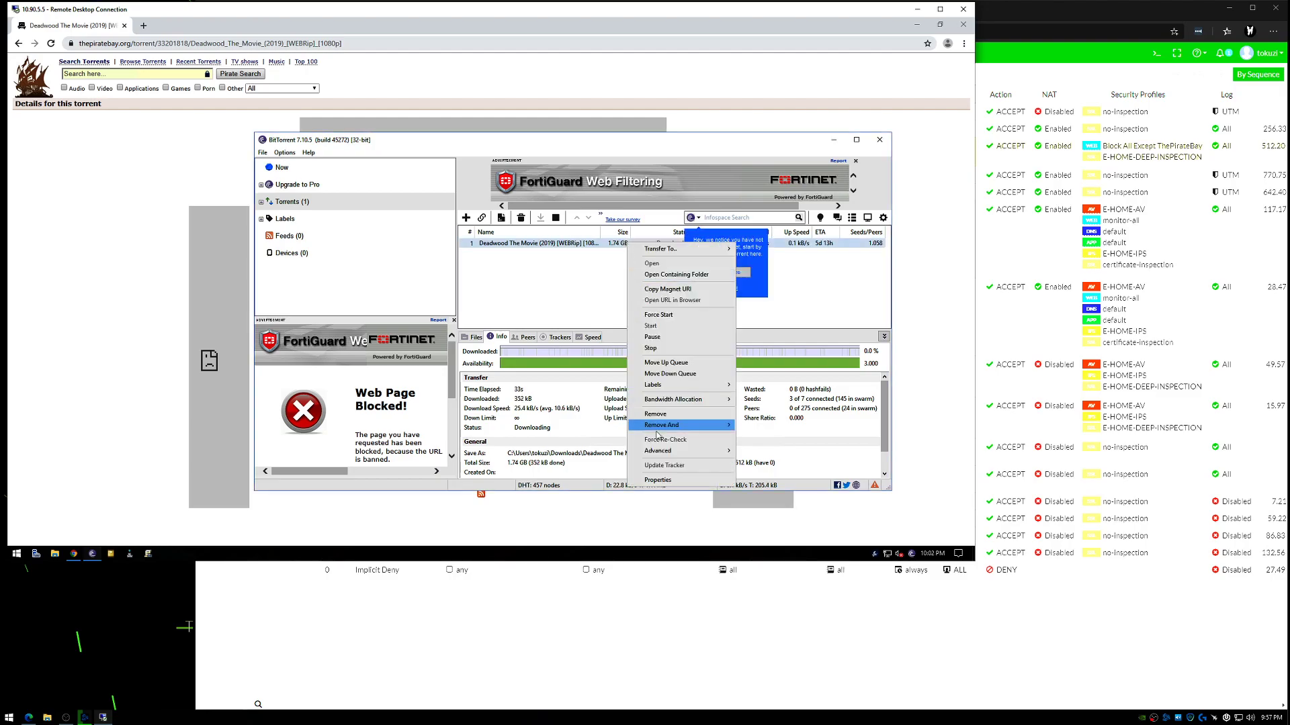
{"action": "left_click", "coordinate": [656, 415]}
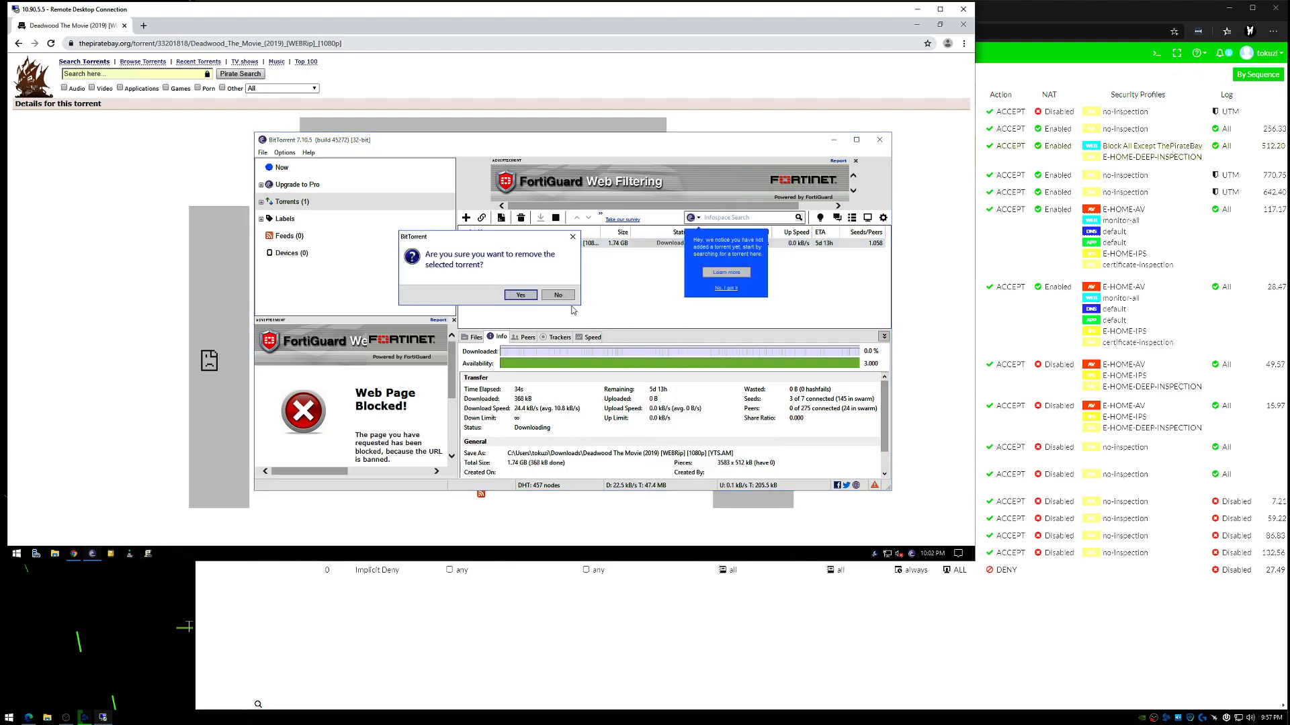
{"action": "left_click", "coordinate": [527, 297]}
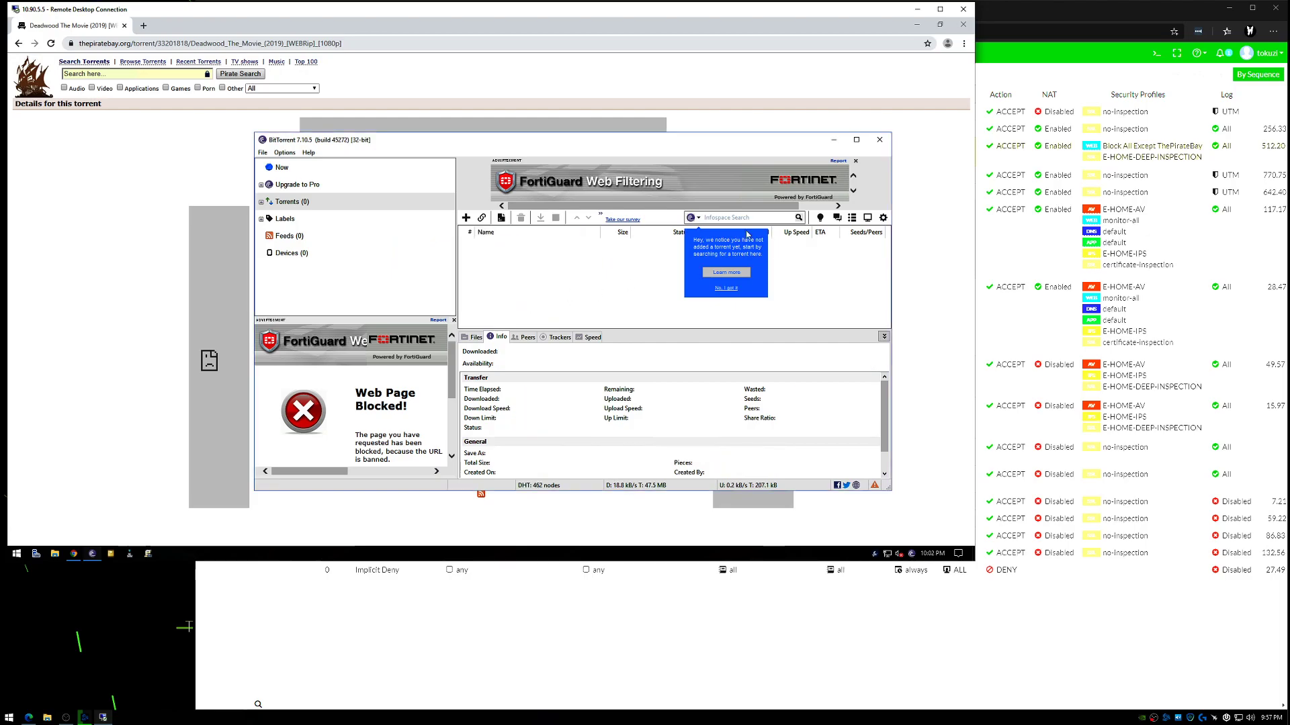
{"action": "left_click", "coordinate": [733, 288]}
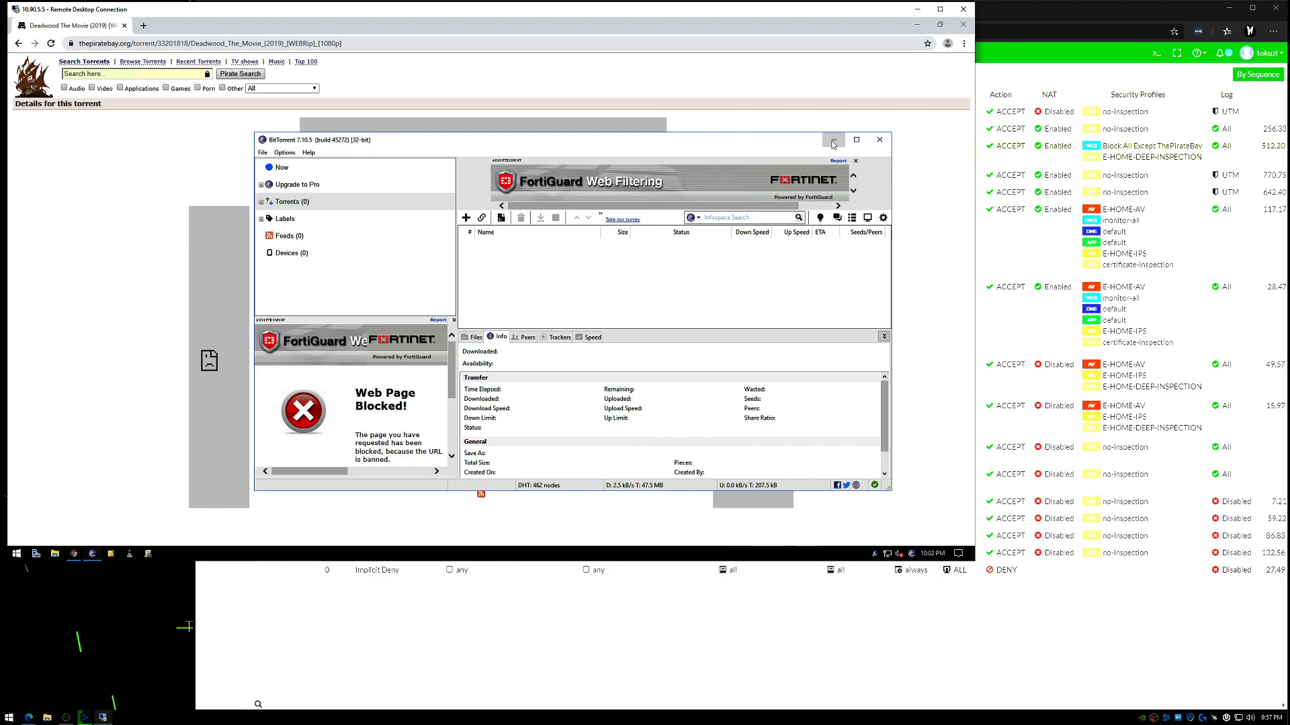
{"action": "left_click", "coordinate": [833, 143]}
{"action": "left_click", "coordinate": [19, 43]}
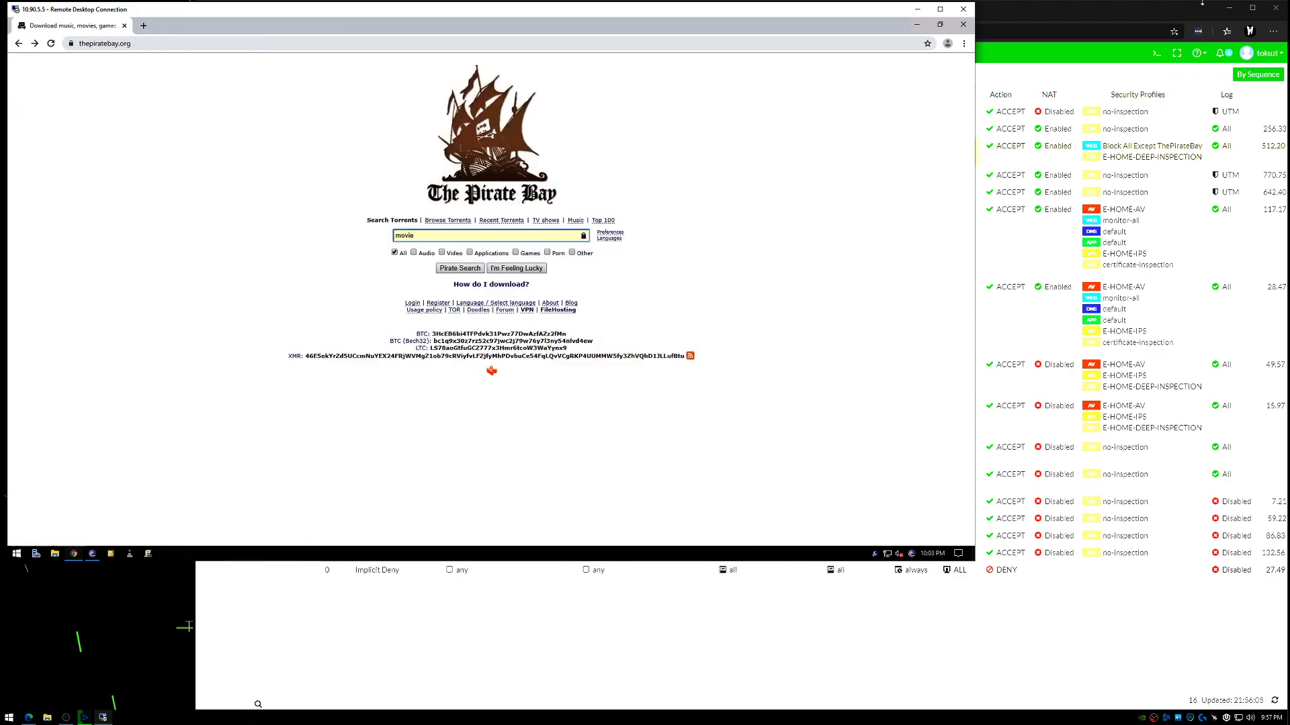
Switch back to the FortiGate web interface and open the Block P2P Applications application control sensor.
{"action": "left_click", "coordinate": [1061, 11]}
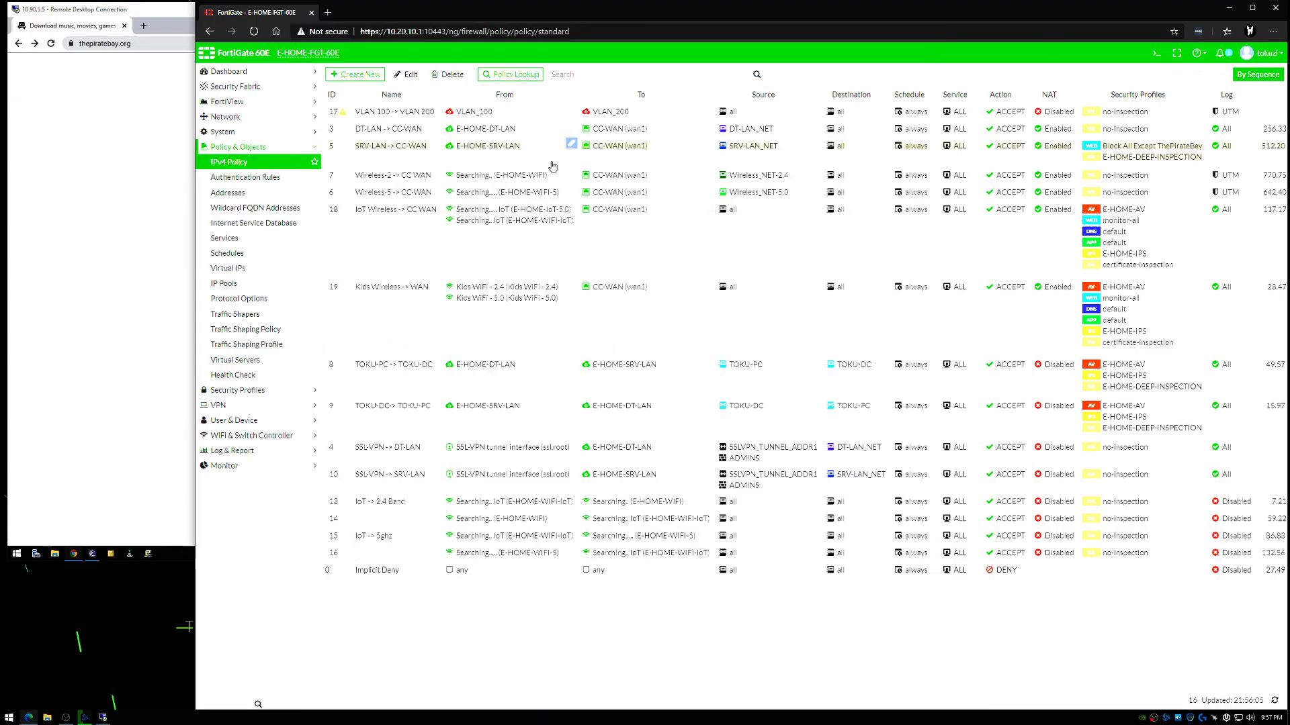
{"action": "left_click", "coordinate": [260, 390]}
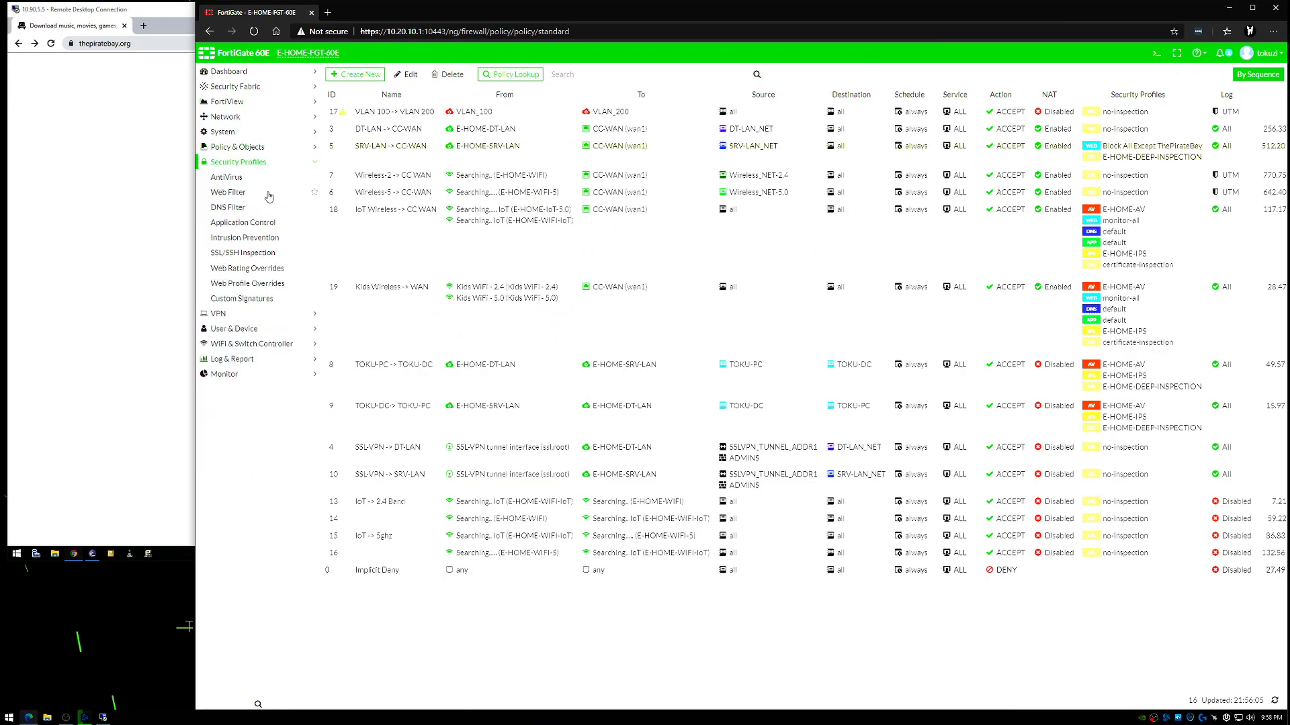
{"action": "left_click", "coordinate": [258, 231]}
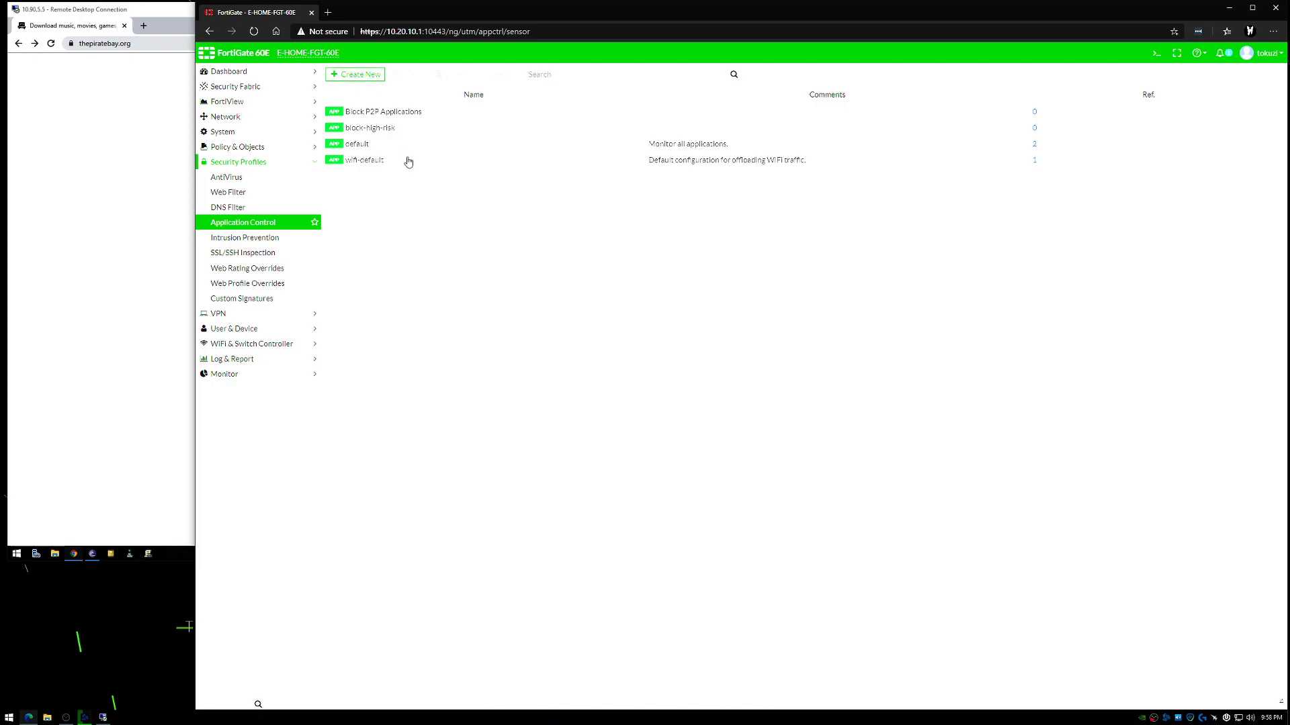
{"action": "double_click", "coordinate": [442, 117]}
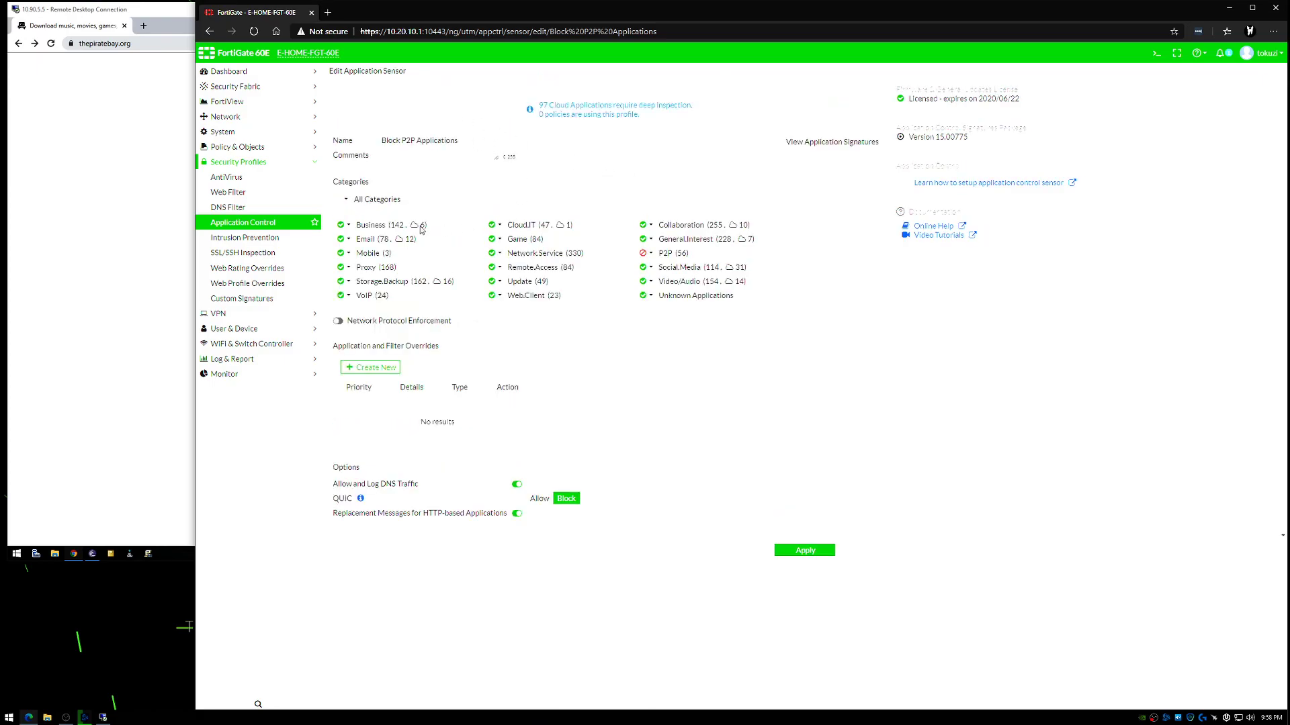
View the application signatures of the Remote.Access category and of the P2P category, closing each list.
{"action": "left_click", "coordinate": [500, 269]}
{"action": "left_click", "coordinate": [516, 339]}
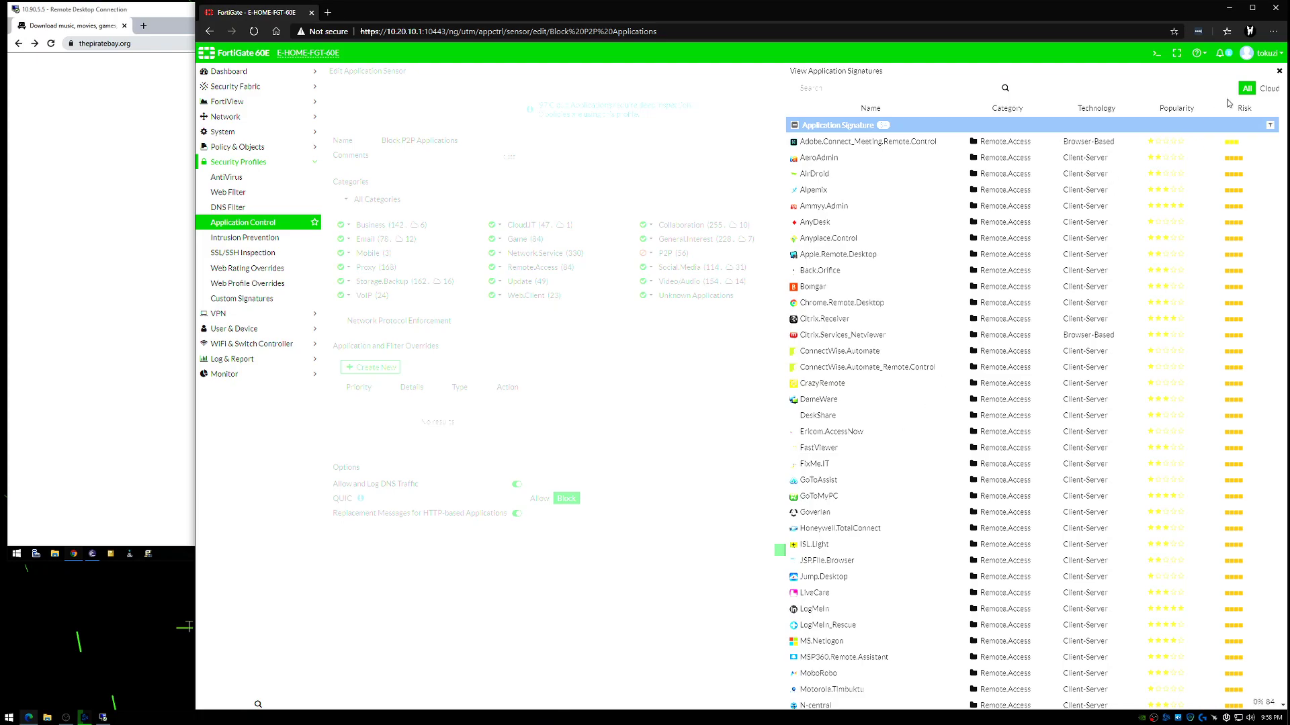
{"action": "left_click", "coordinate": [1279, 72]}
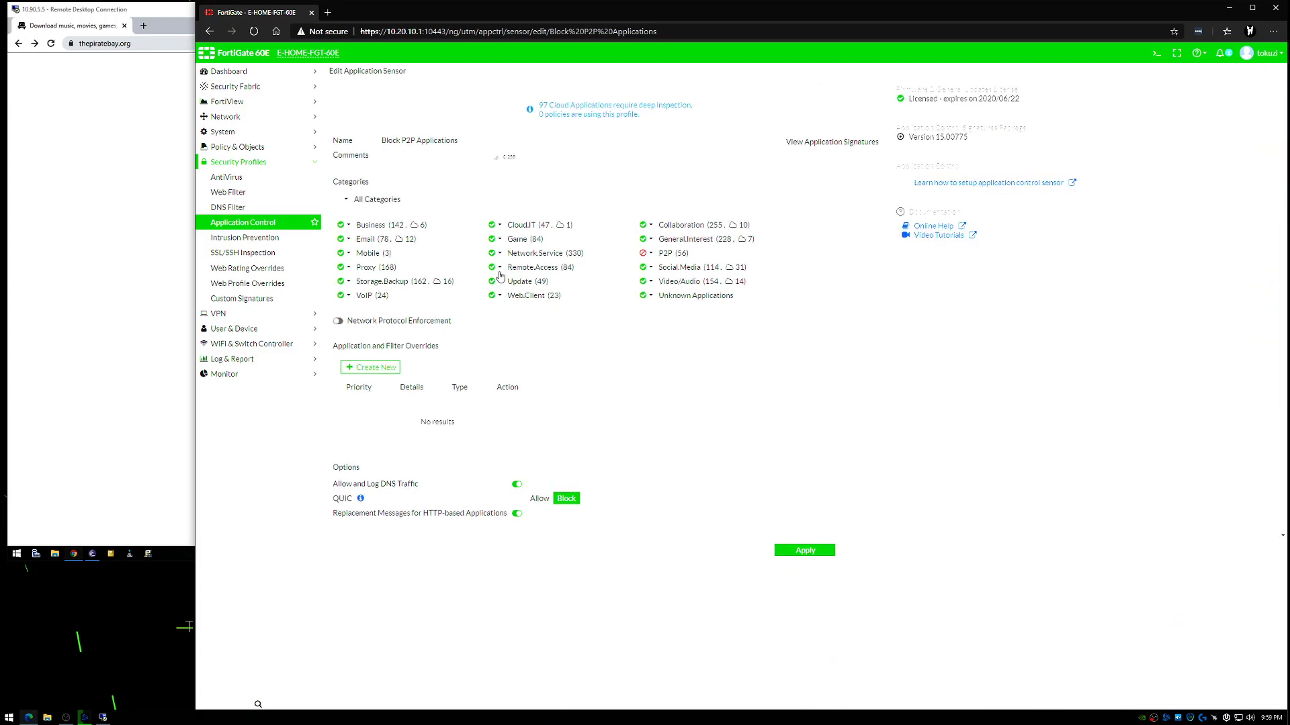
{"action": "left_click", "coordinate": [652, 257]}
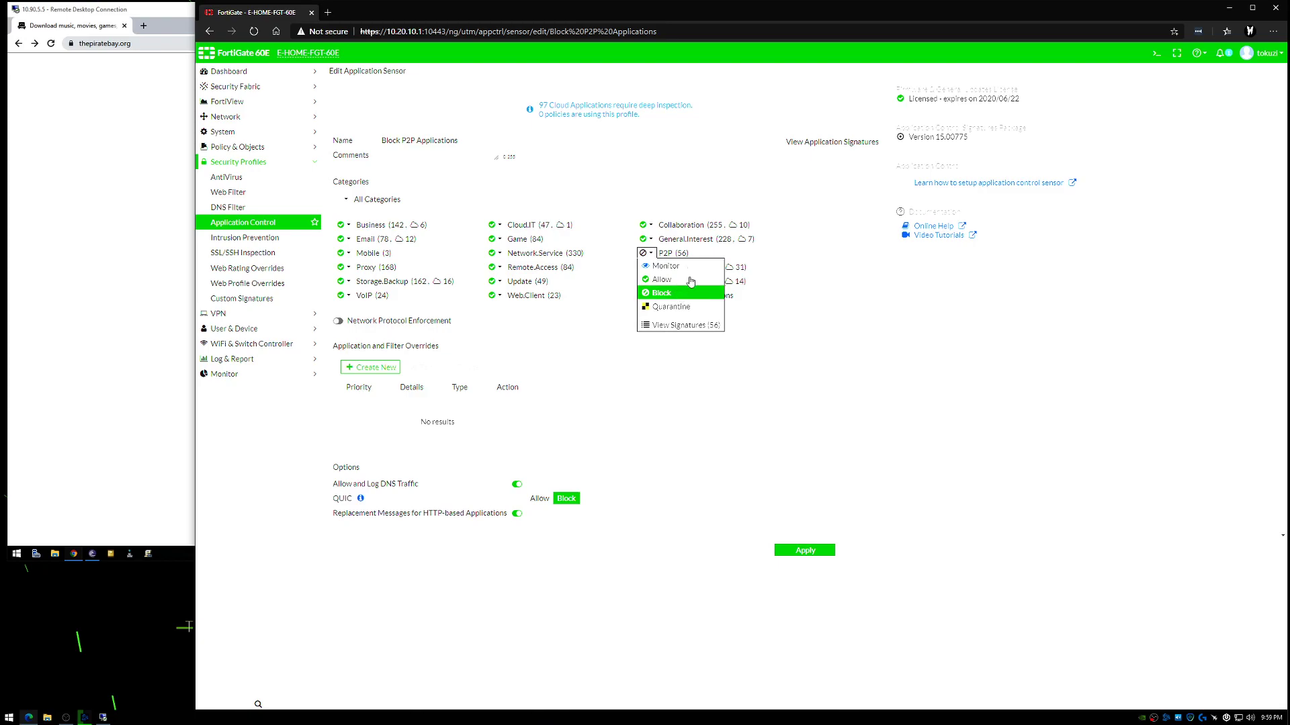
{"action": "left_click", "coordinate": [679, 325]}
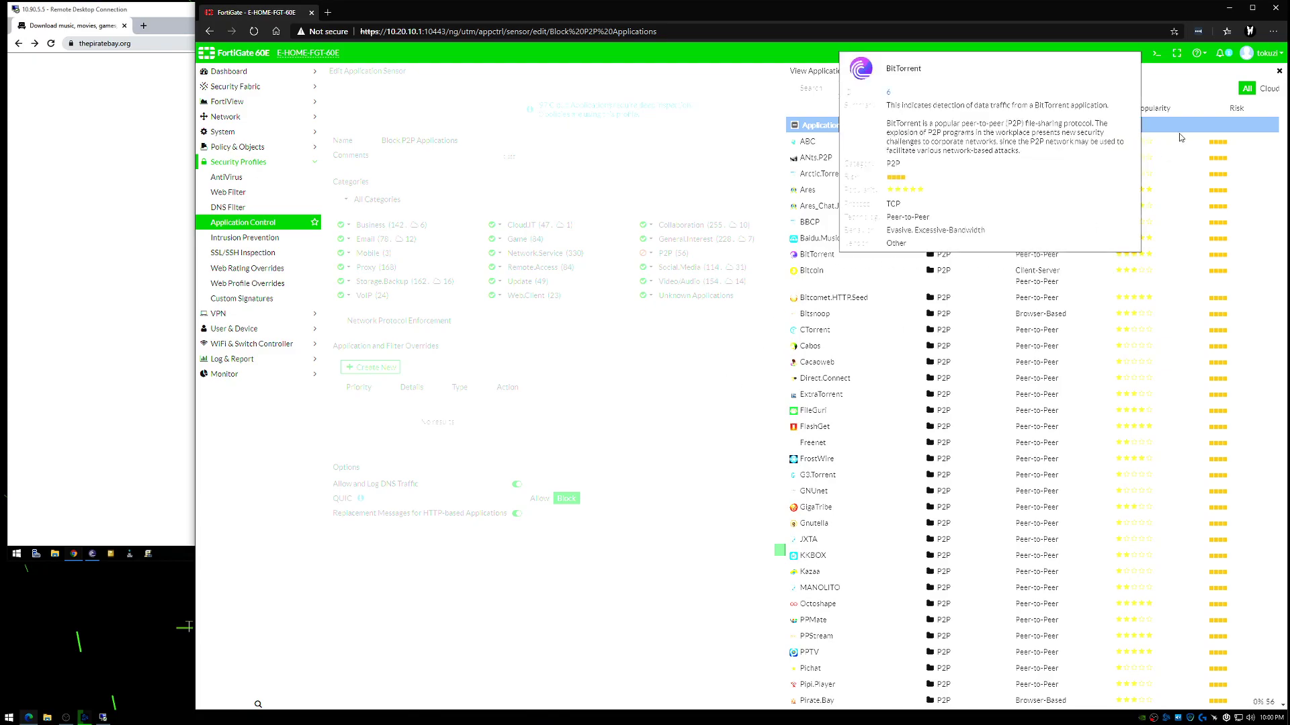
{"action": "left_click", "coordinate": [1279, 71]}
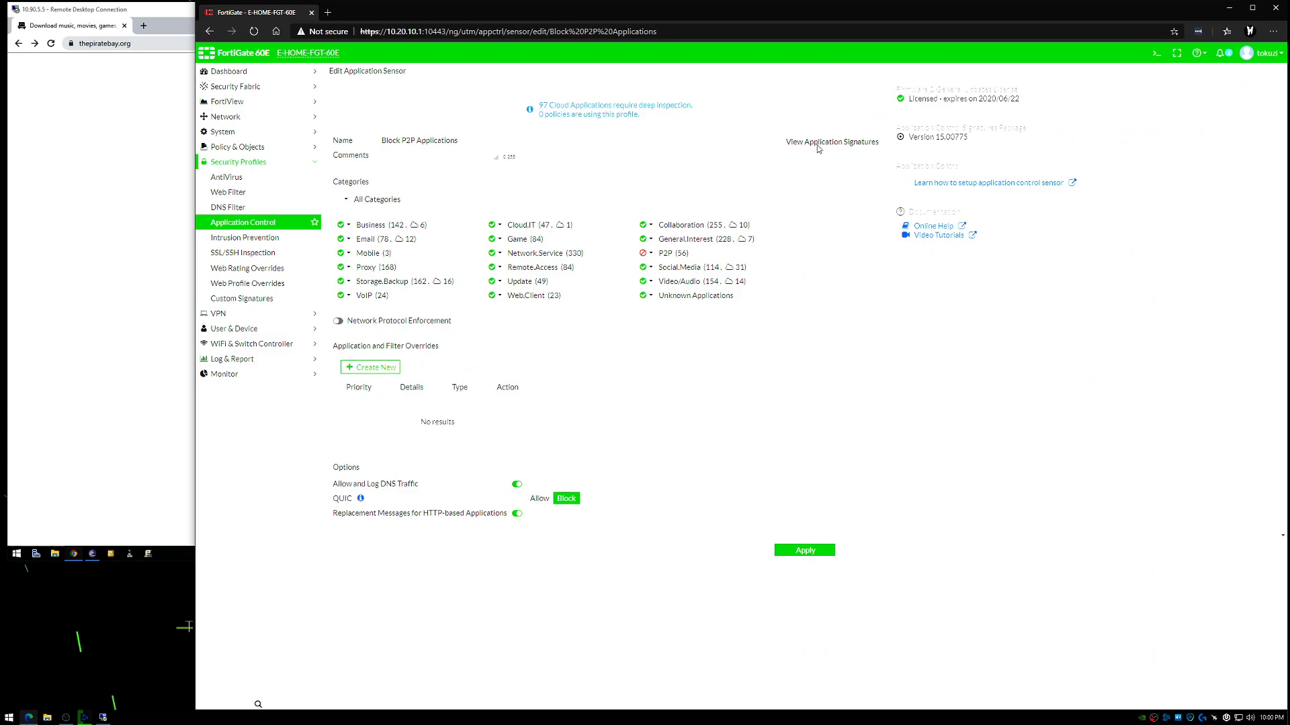
View the full application signature list and the new application signature form, leaving the form without creating a signature.
{"action": "left_click", "coordinate": [818, 147]}
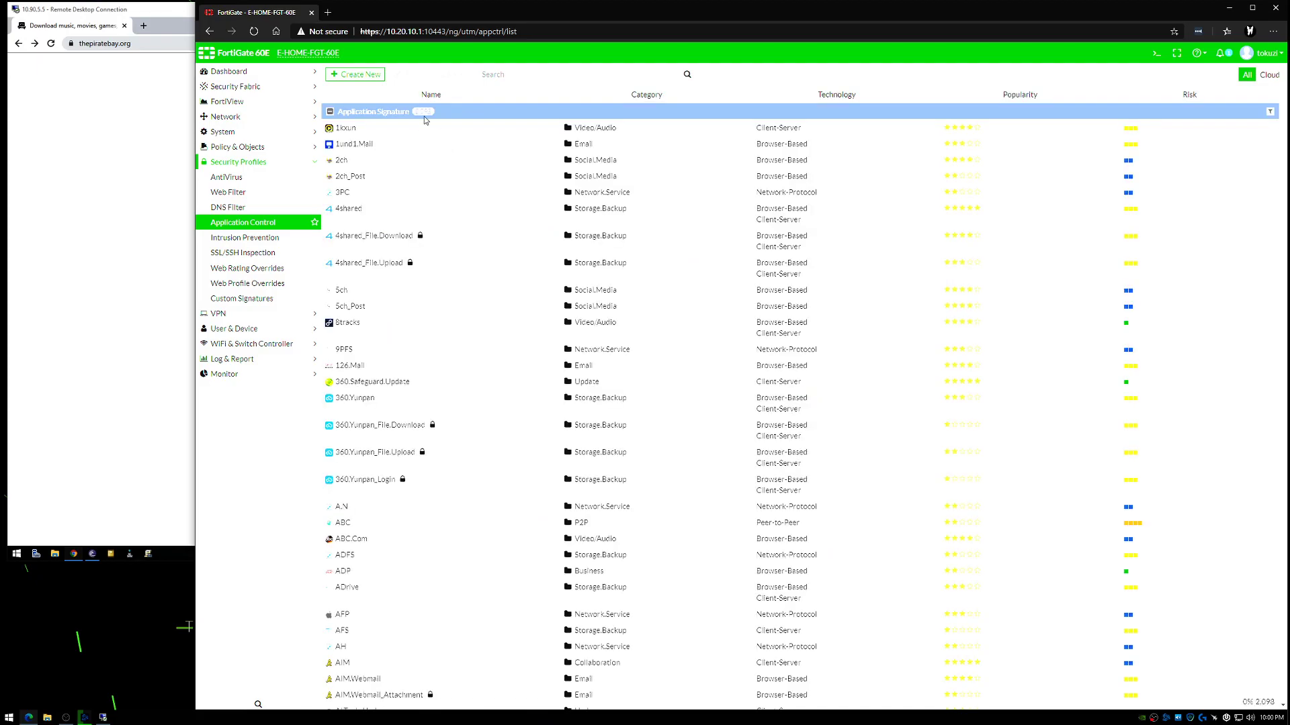
{"action": "left_click", "coordinate": [360, 76]}
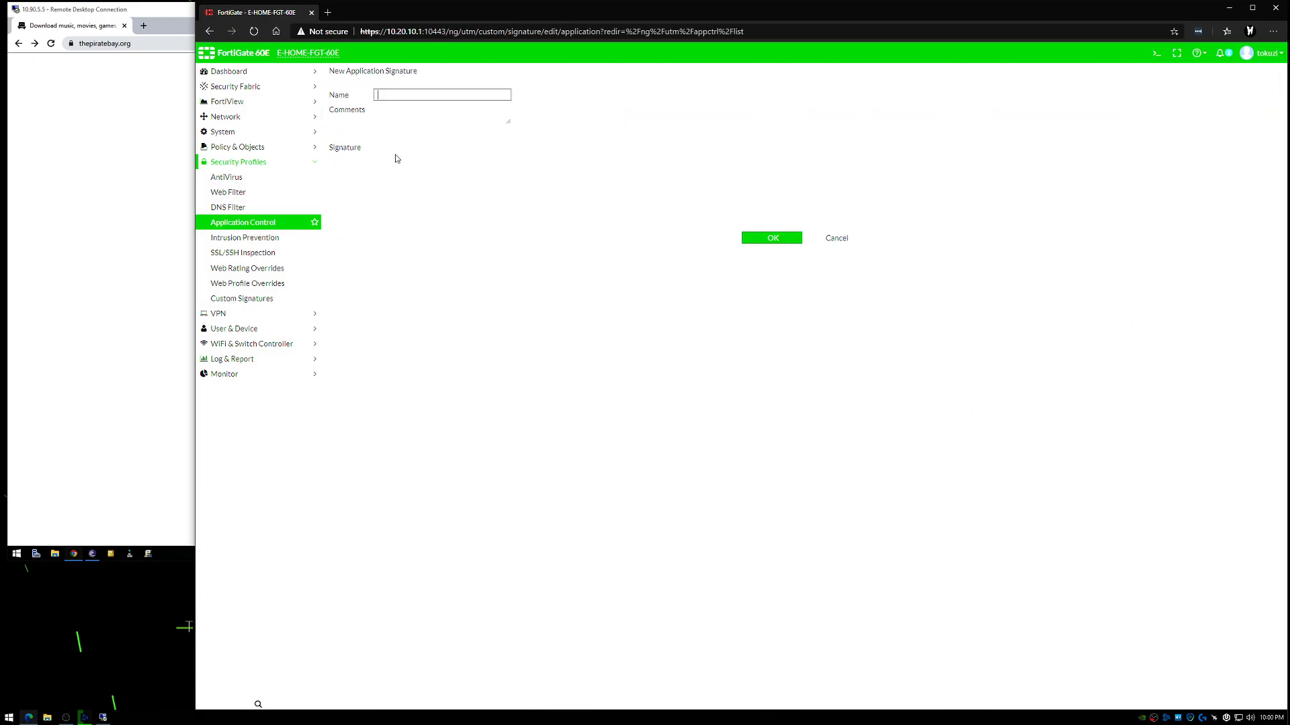
{"action": "left_click", "coordinate": [265, 226]}
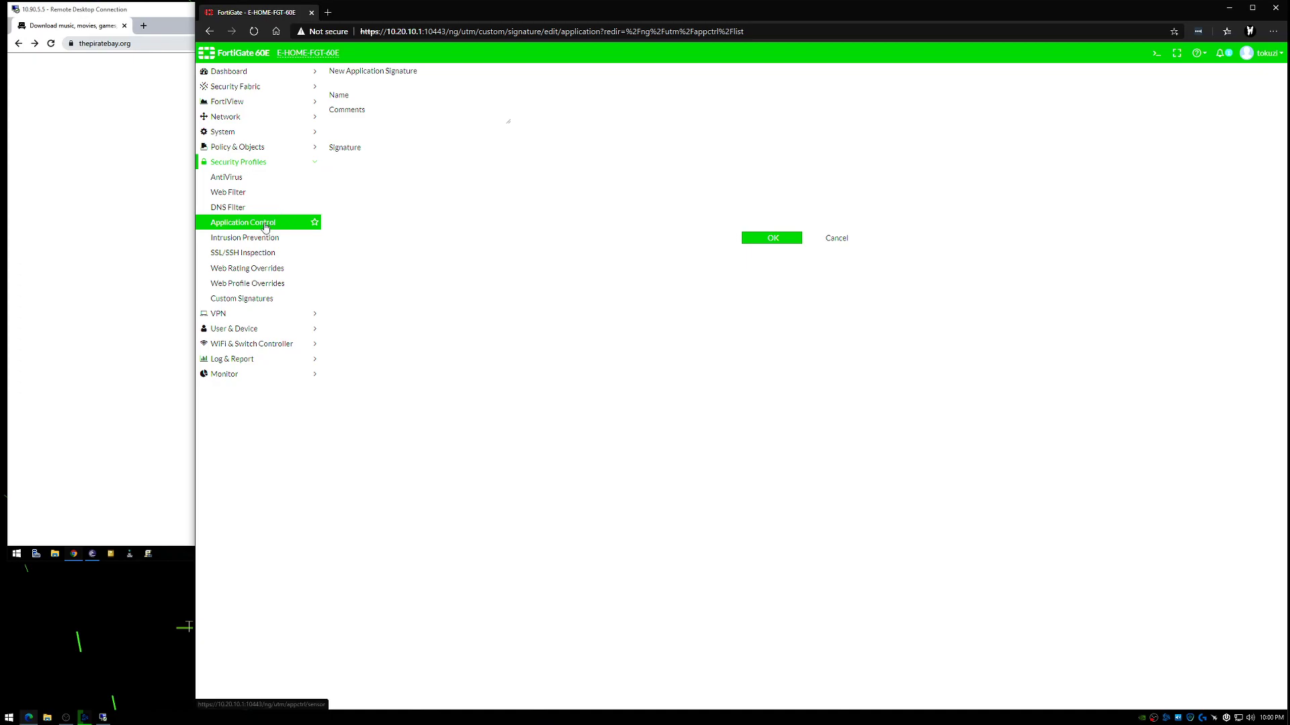
View the new override form in the Block P2P Applications sensor, cancel it and return to the sensor list.
{"action": "double_click", "coordinate": [401, 112]}
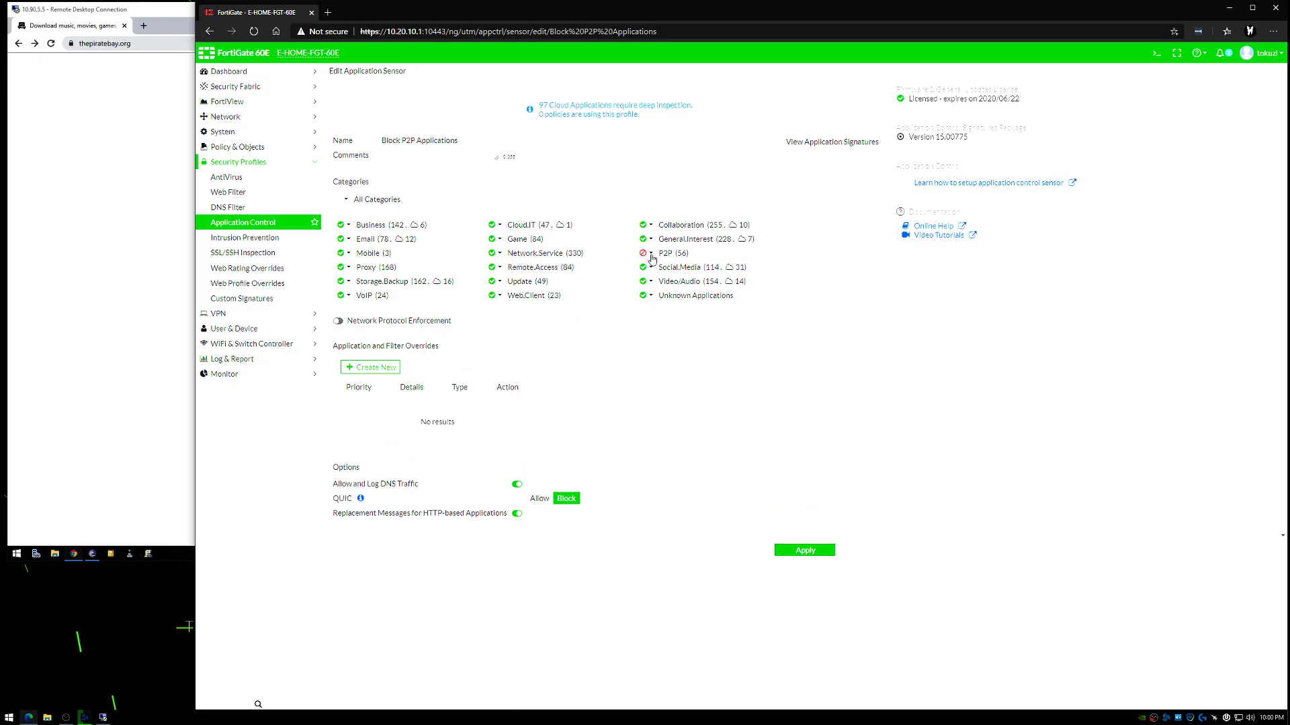
{"action": "left_click", "coordinate": [374, 372]}
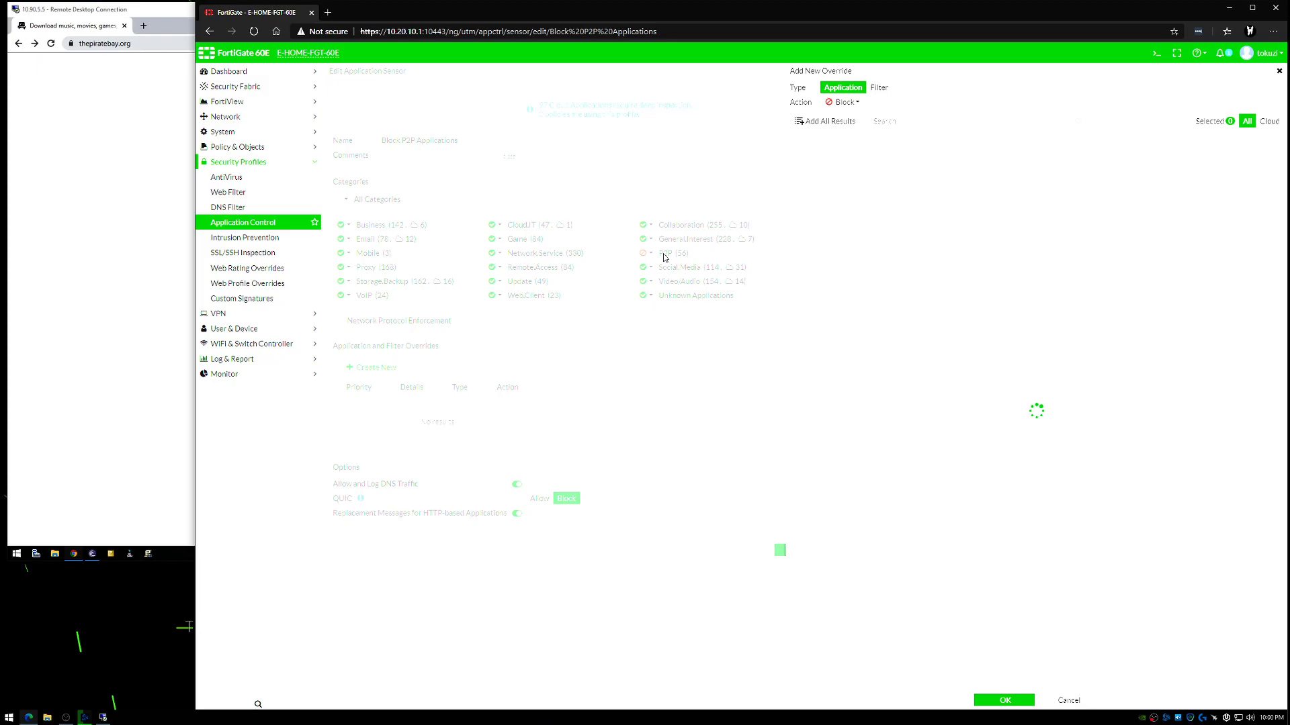
{"action": "left_click", "coordinate": [1067, 700]}
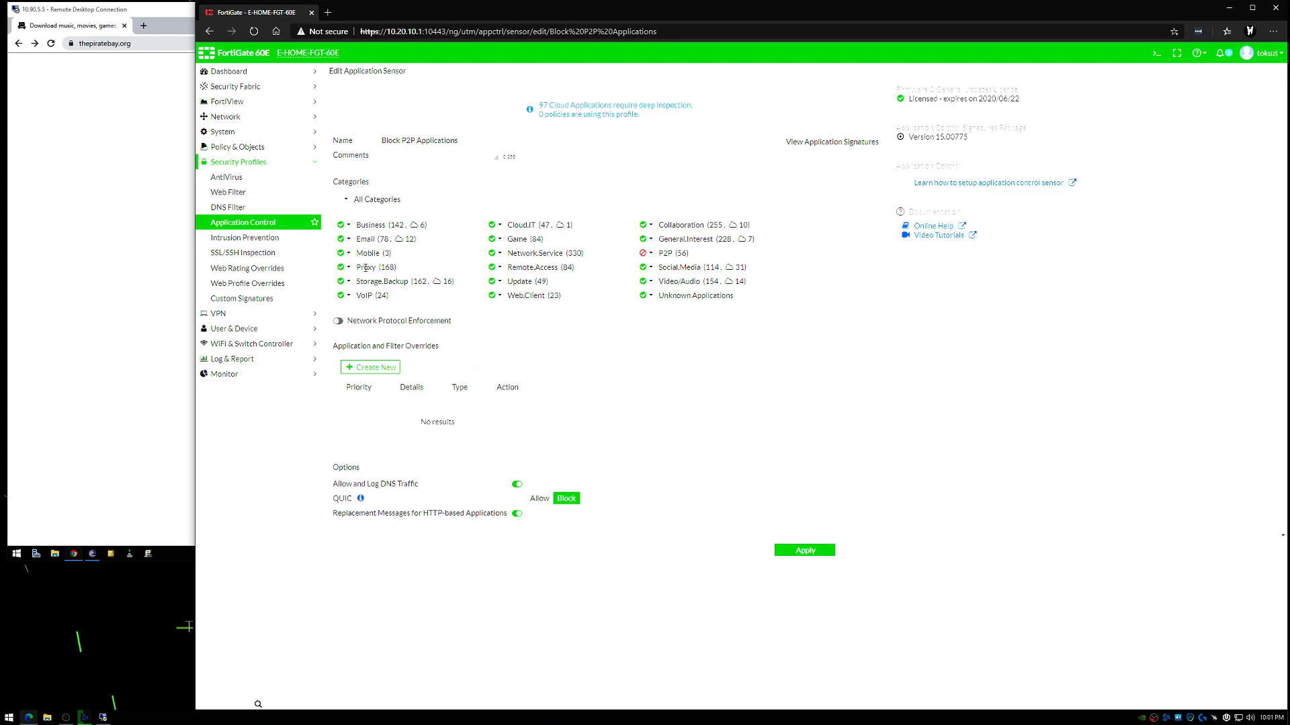
{"action": "left_click", "coordinate": [225, 227]}
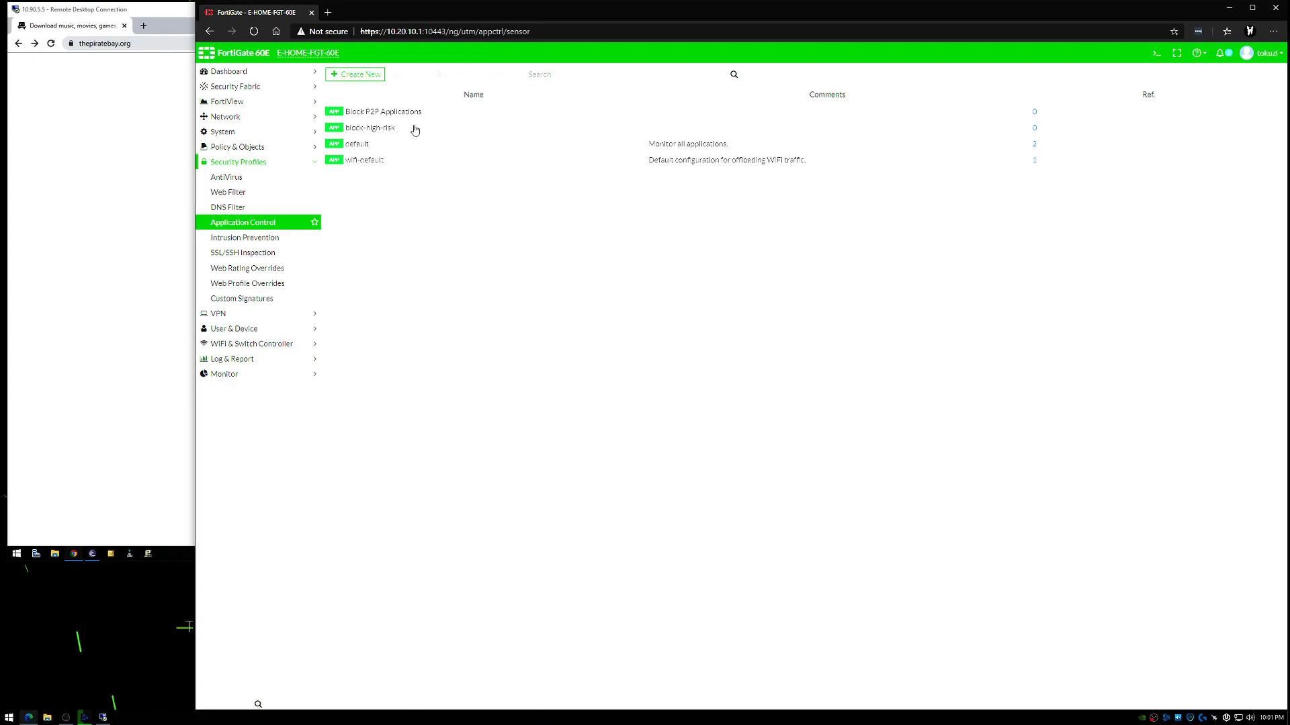
Enable Application Control with the Block P2P Applications profile on the SRV-LAN -> CC-WAN IPv4 policy and save the policy.
{"action": "left_click", "coordinate": [250, 147]}
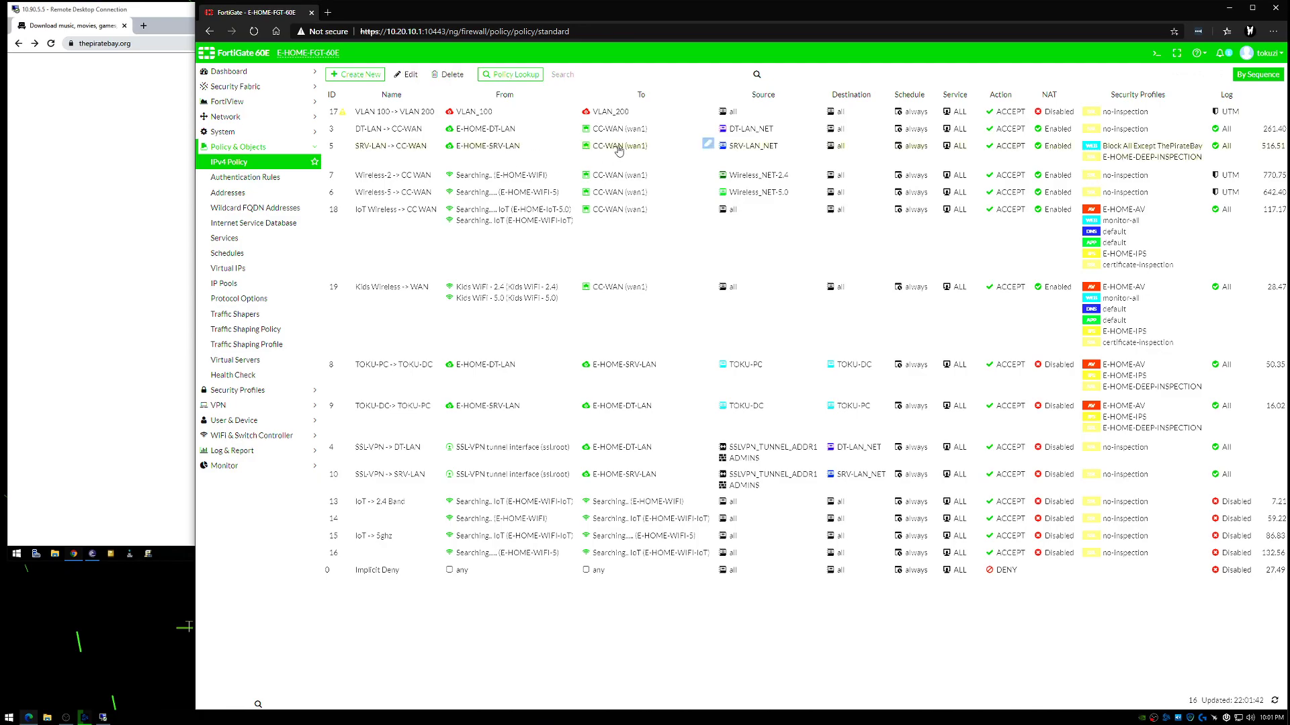
{"action": "mouse_move", "coordinate": [625, 148]}
{"action": "double_click", "coordinate": [673, 149]}
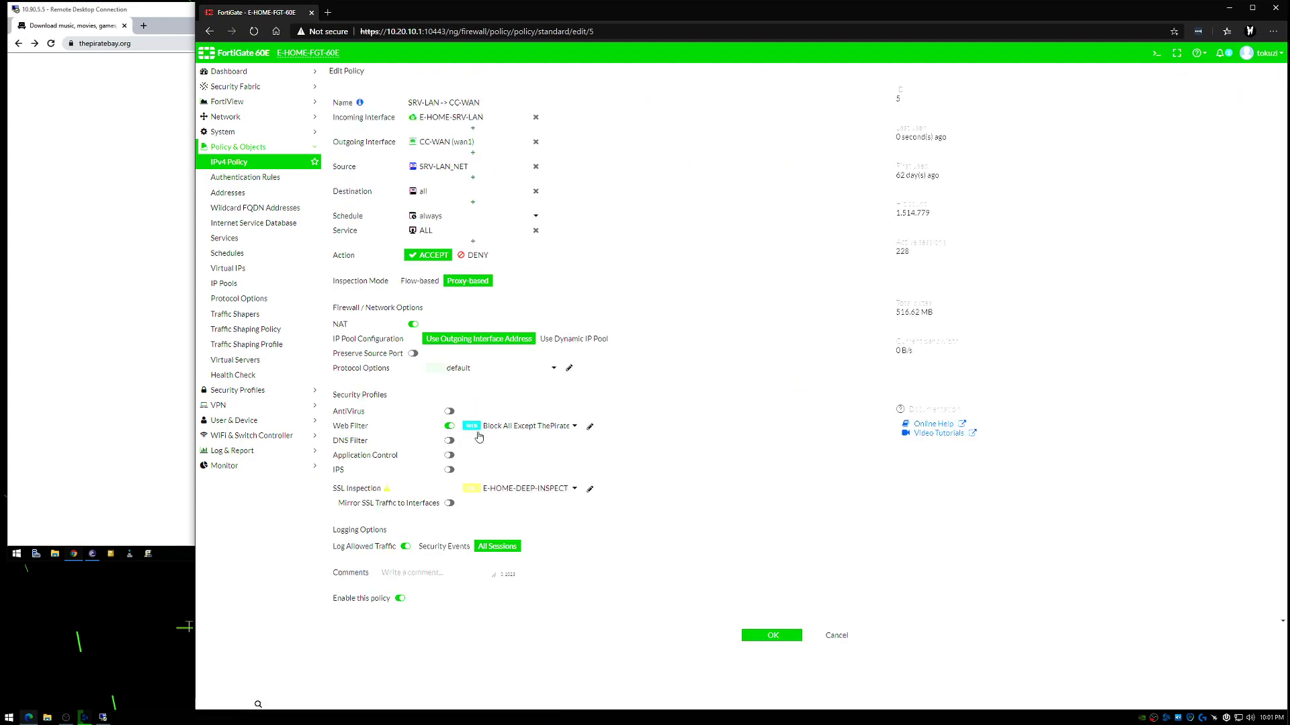
{"action": "left_click", "coordinate": [449, 455]}
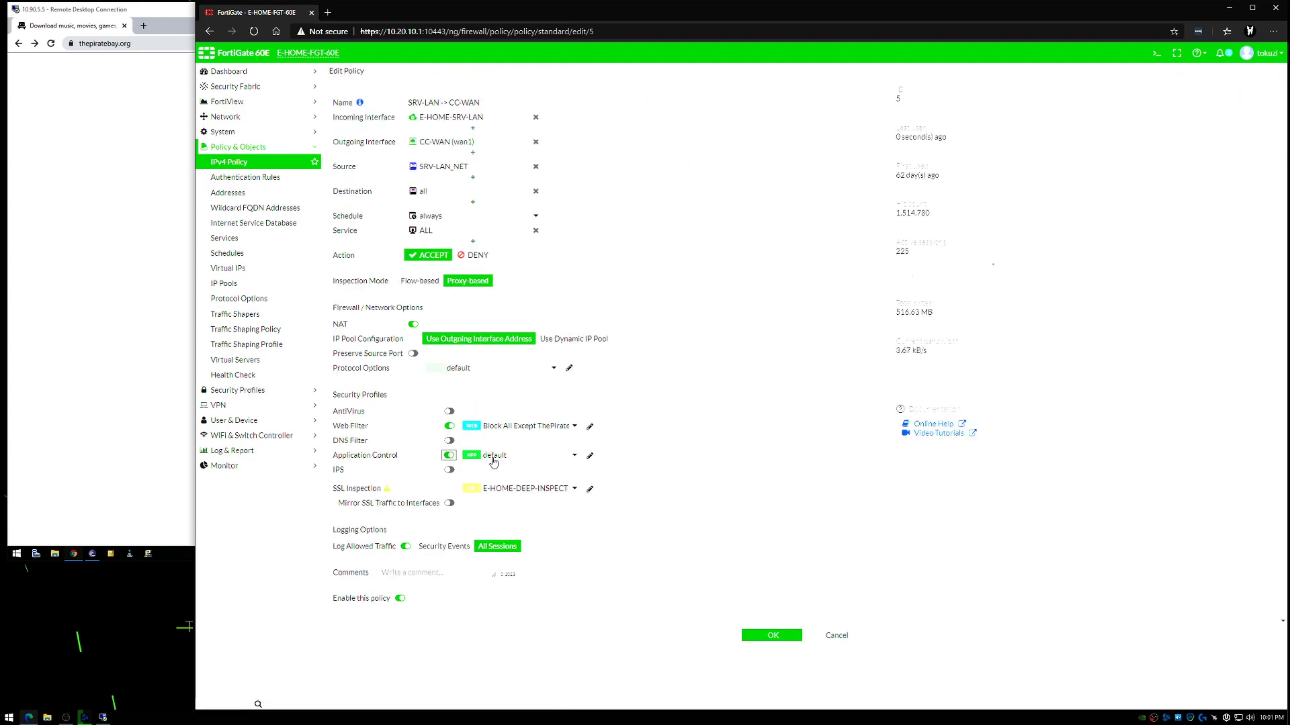
{"action": "left_click", "coordinate": [537, 461]}
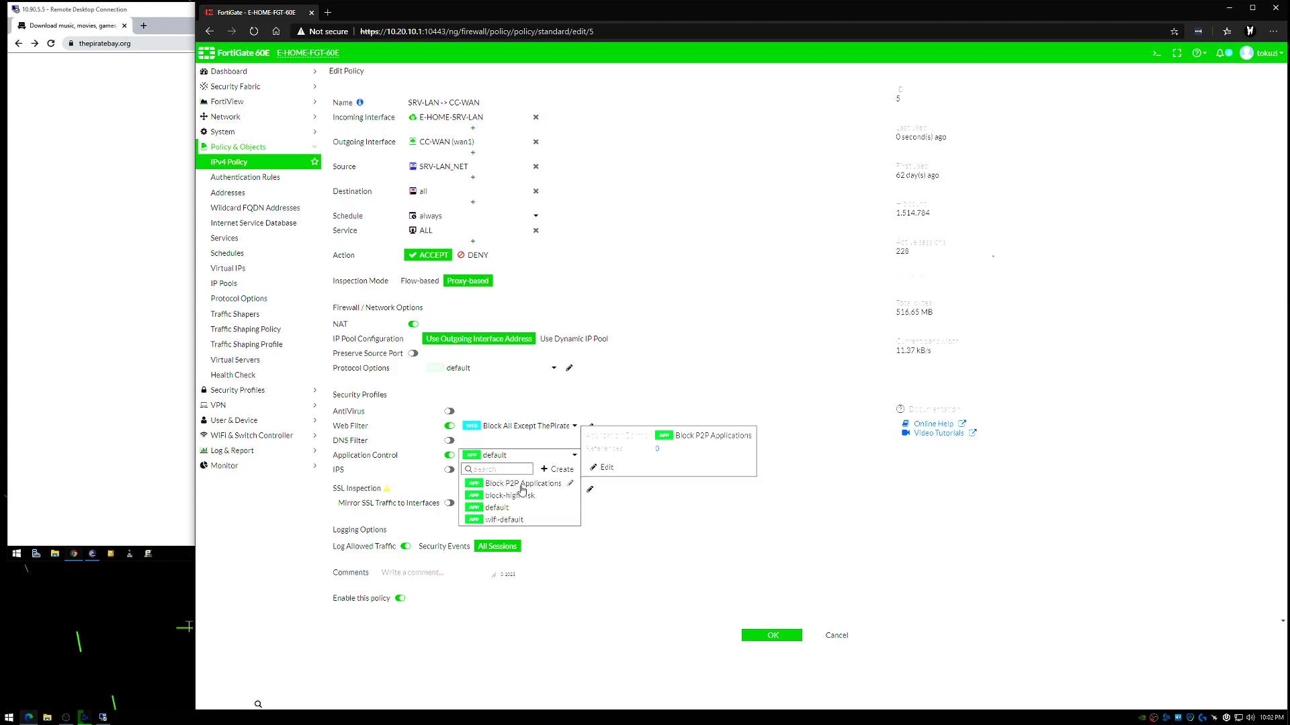
{"action": "left_click", "coordinate": [535, 487]}
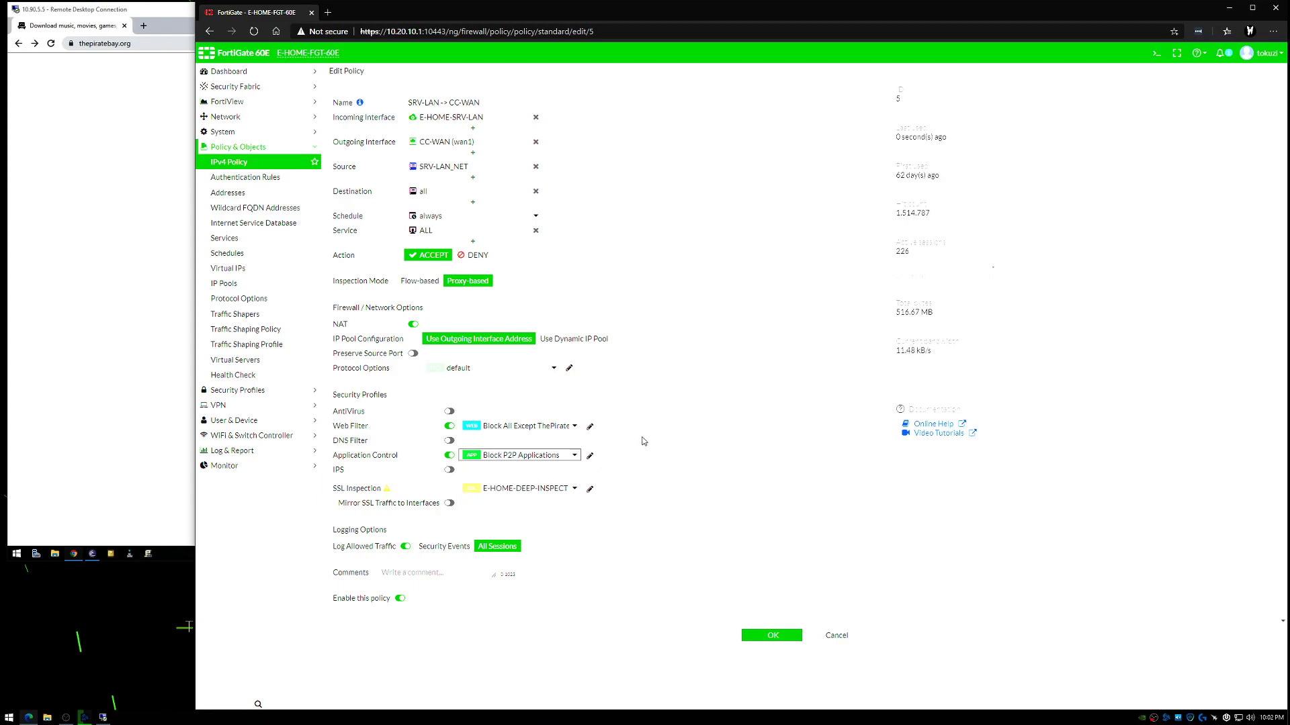
{"action": "left_click", "coordinate": [769, 635]}
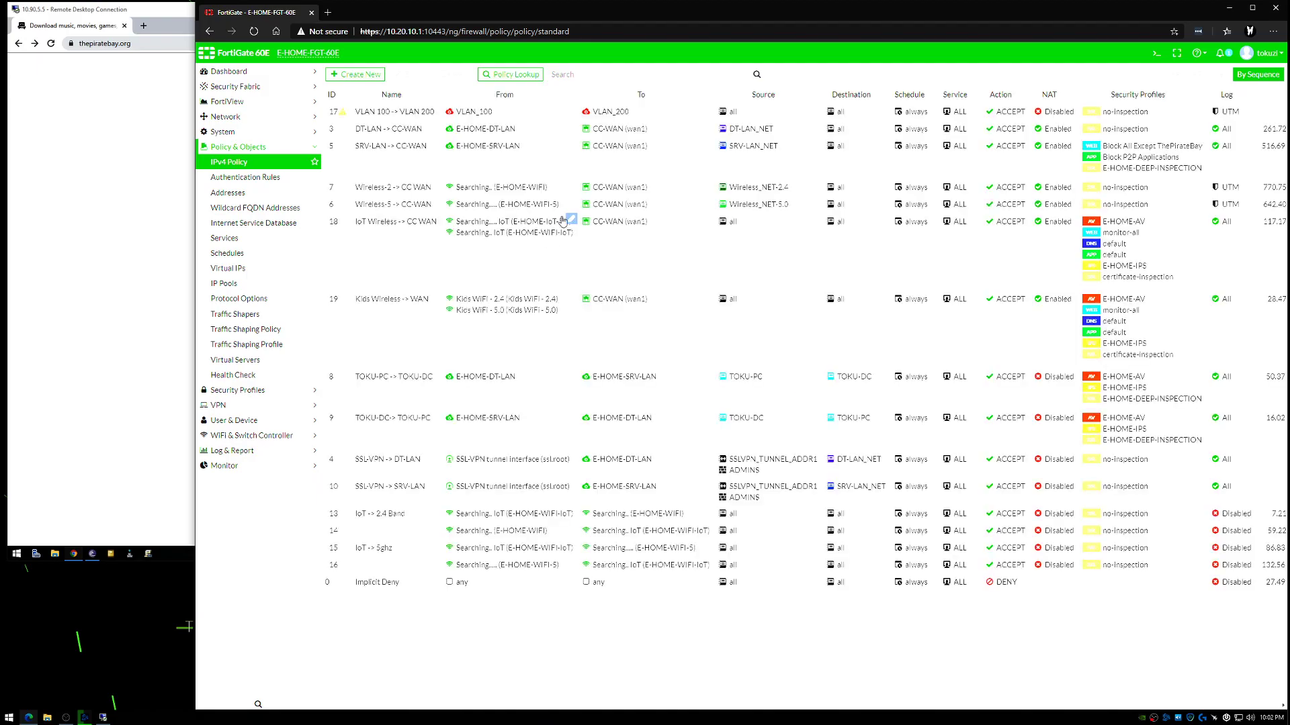
Select the SRV-LAN -> CC-WAN policy and check the security profiles applied to it.
{"action": "left_click", "coordinate": [673, 162]}
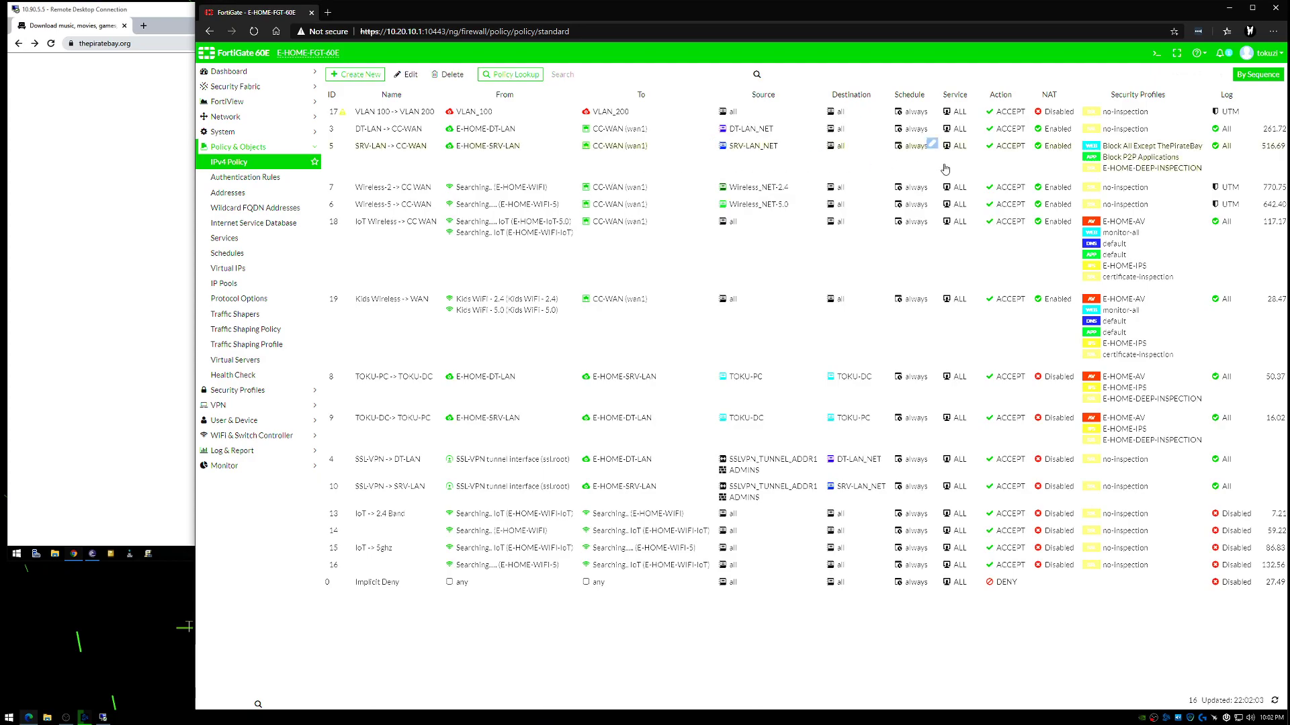
{"action": "mouse_move", "coordinate": [1142, 149]}
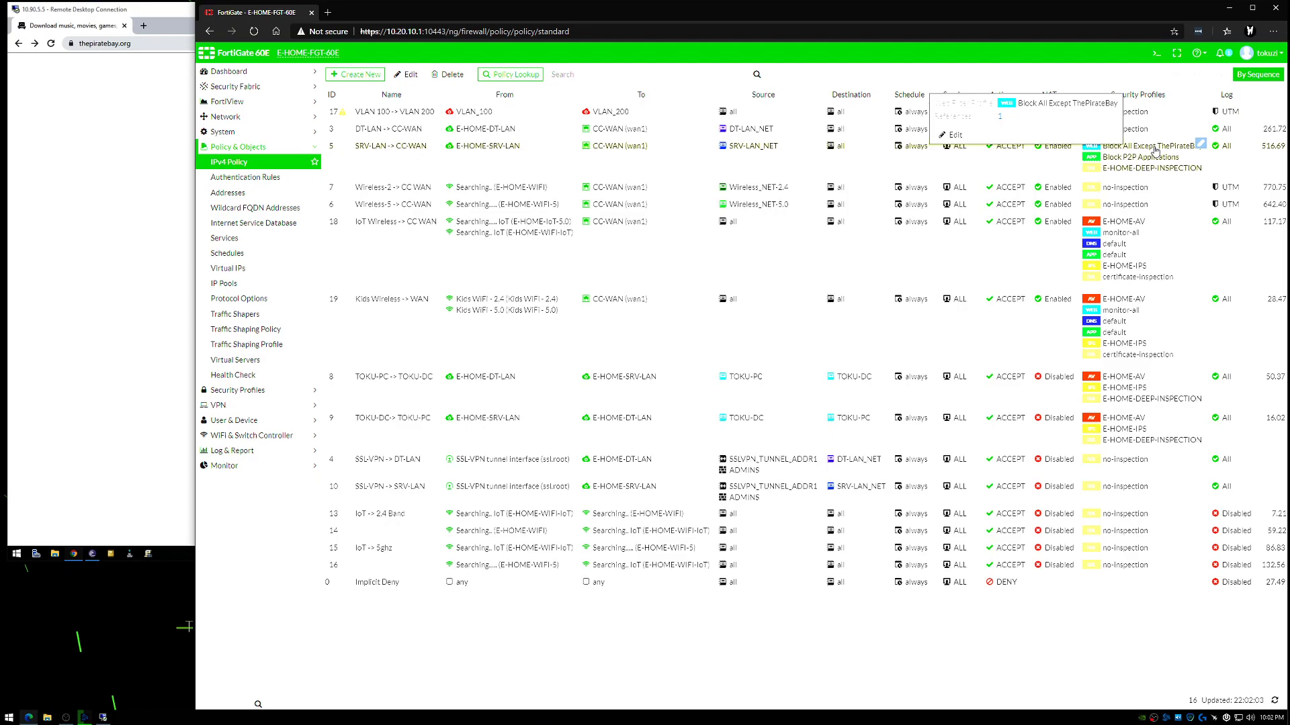
Switch to the remote desktop browser, search The Pirate Bay for "movie" and open the Simpsons Season 10-19 torrent's details.
{"action": "left_click", "coordinate": [120, 196]}
{"action": "left_click", "coordinate": [436, 268]}
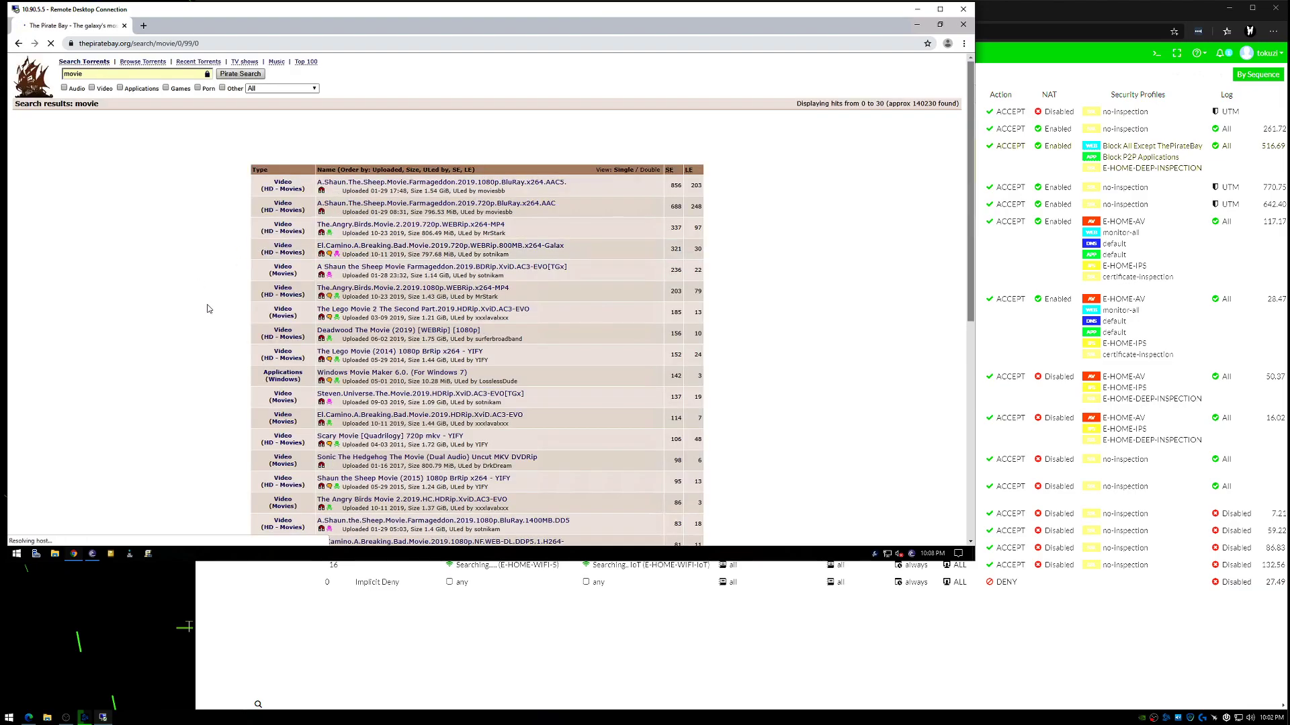
{"action": "scroll", "coordinate": [207, 302], "scroll_direction": "down", "scroll_amount": 2}
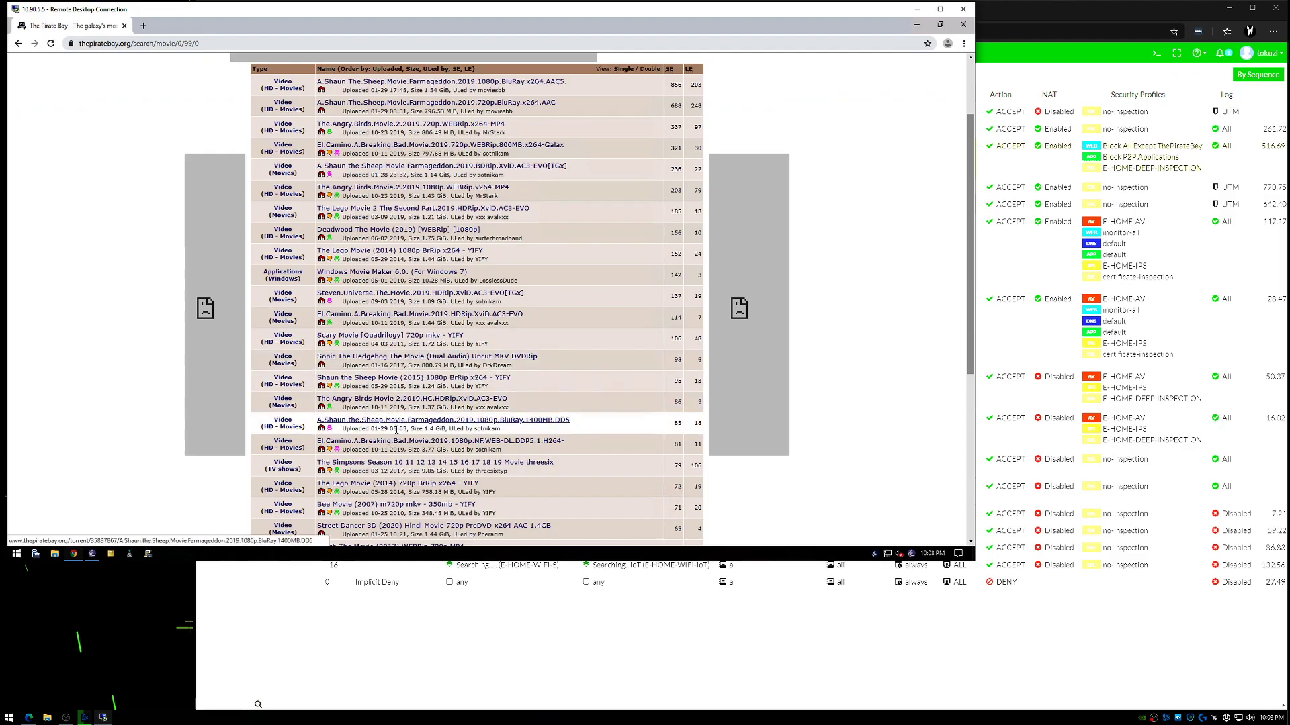
{"action": "left_click", "coordinate": [394, 463]}
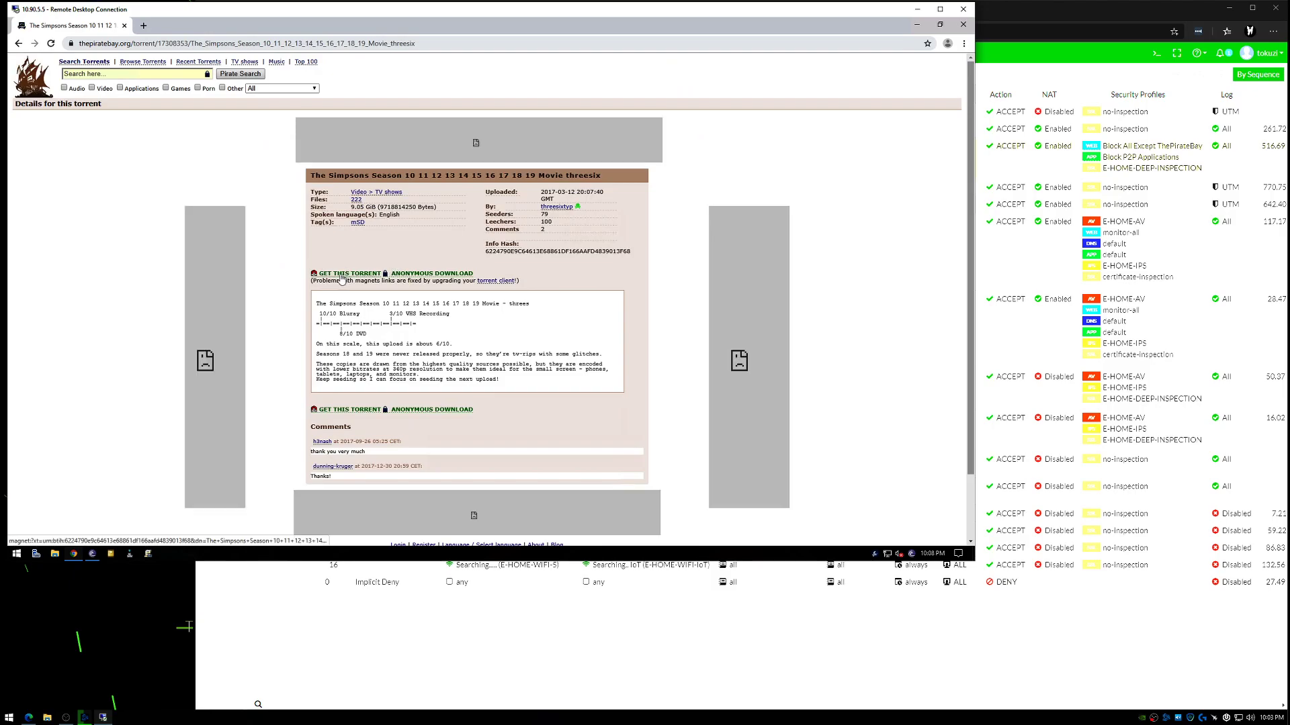
Start the Simpsons torrent download in BitTorrent with the default add options, check its status, and return to the FortiGate policy list.
{"action": "left_click", "coordinate": [344, 274]}
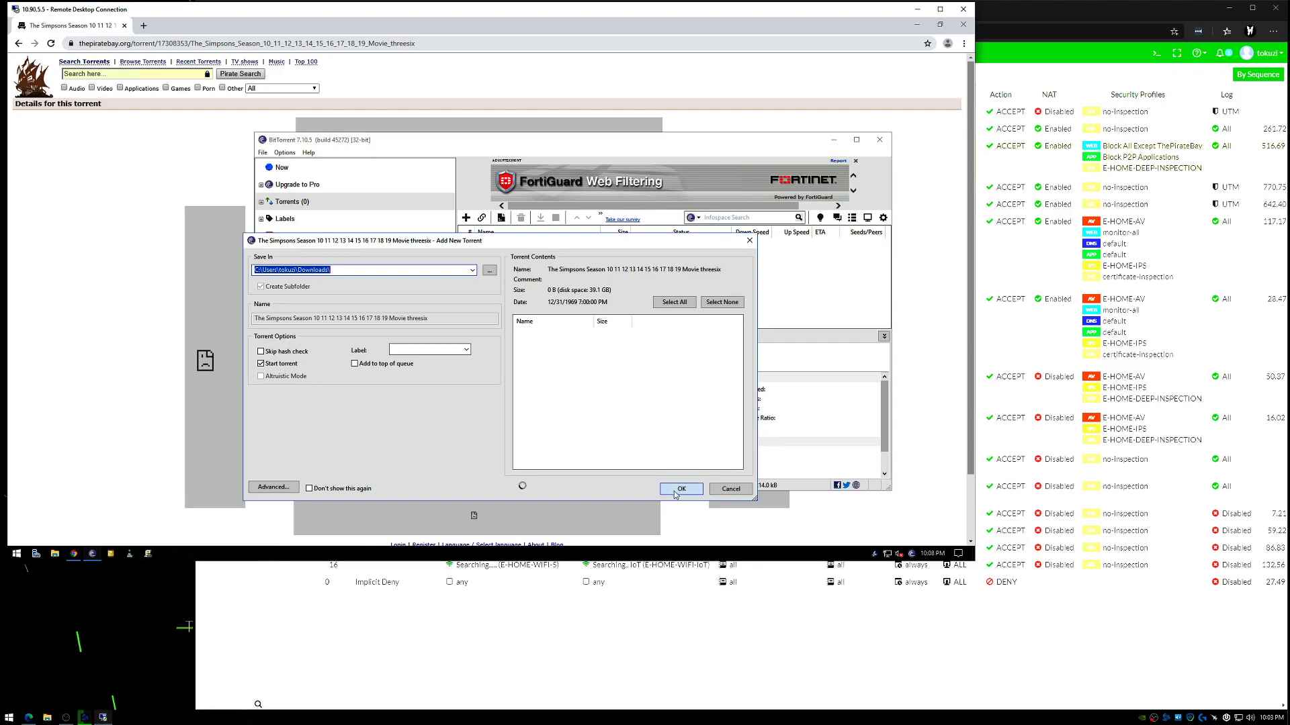
{"action": "left_click", "coordinate": [680, 490]}
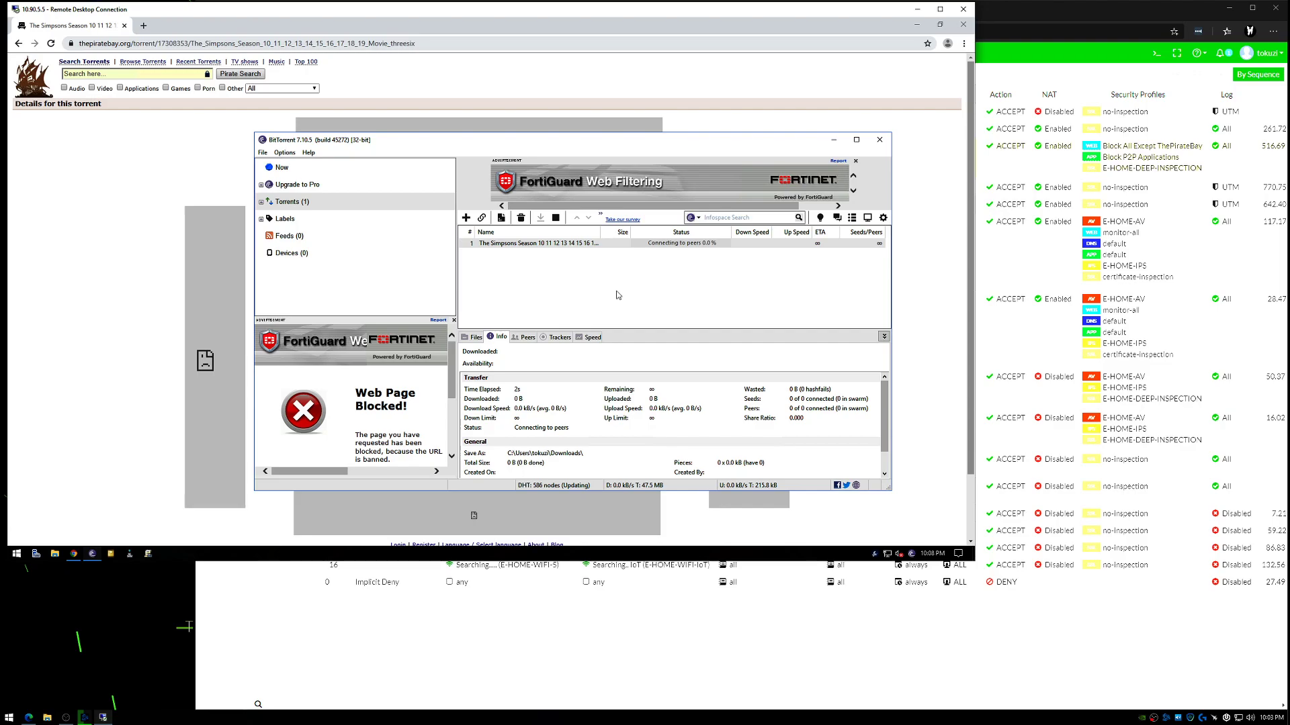
{"action": "left_click", "coordinate": [826, 653]}
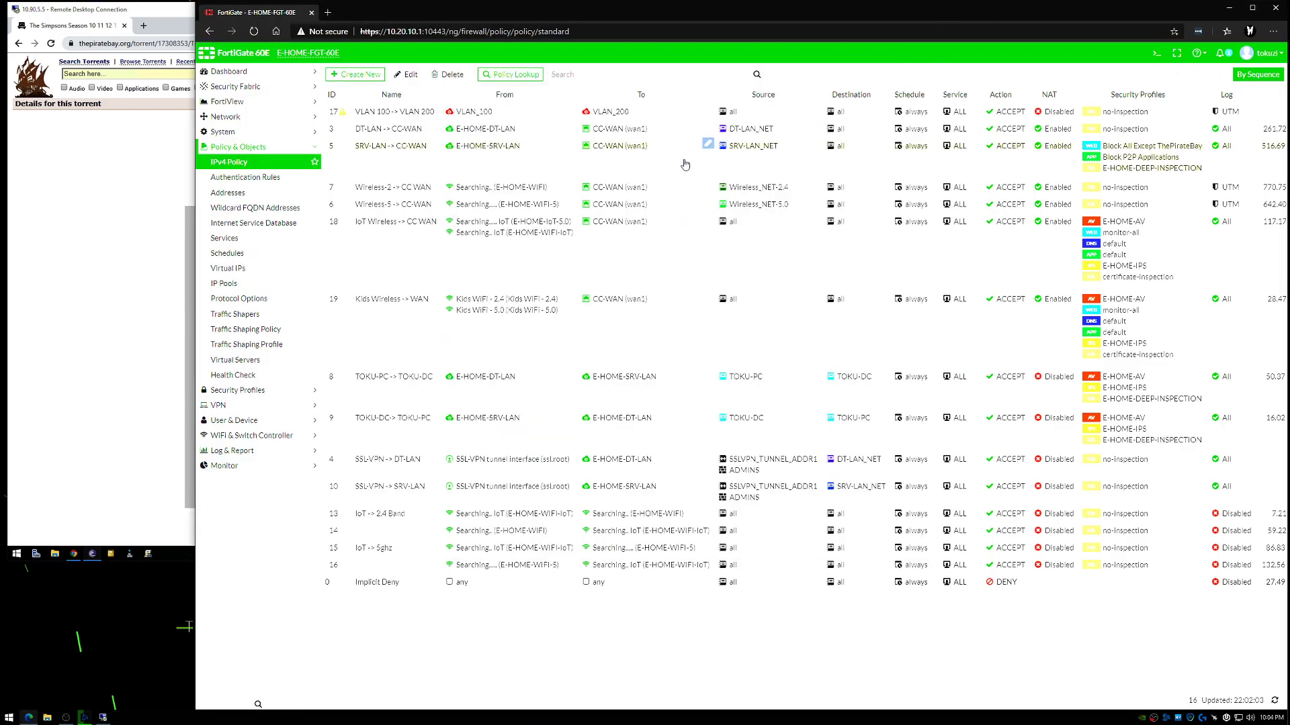